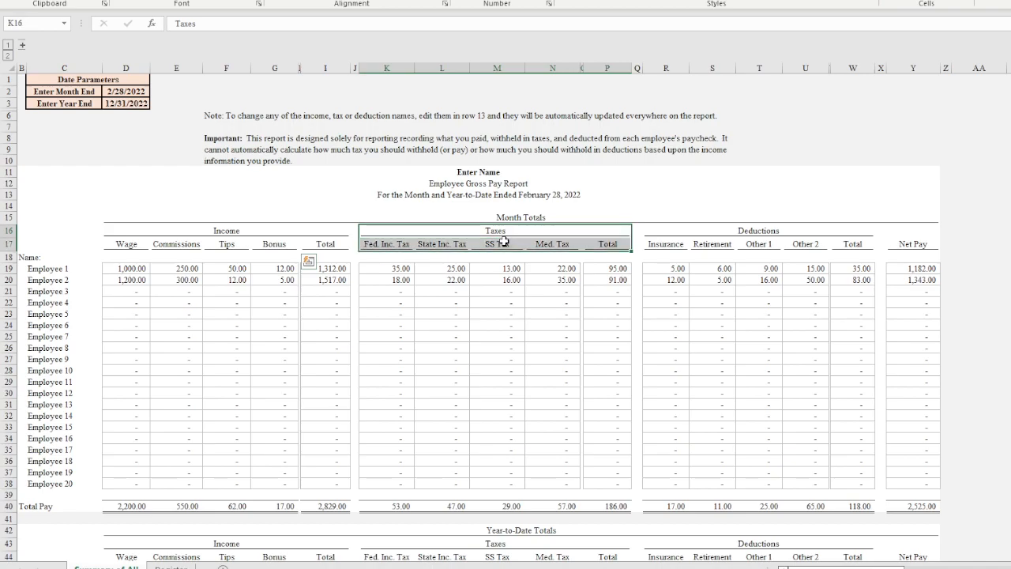
# Step: Review the summary's deduction headings, employee list, month and year-to-date totals and month end date, plus the Register sheet's columns
pyautogui.moveTo(667, 244); pyautogui.dragTo(817, 245)
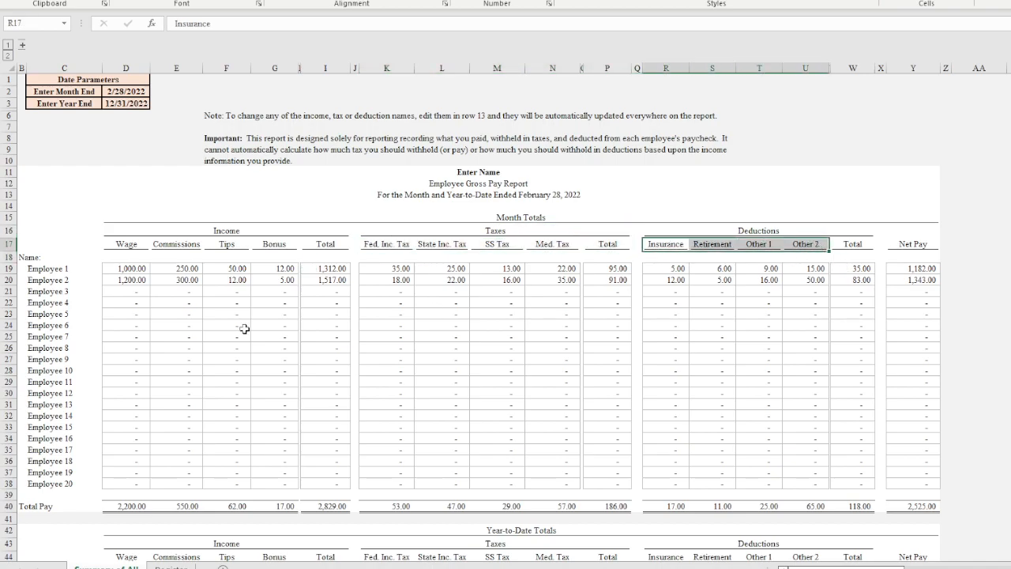
pyautogui.moveTo(66, 271); pyautogui.dragTo(83, 484)
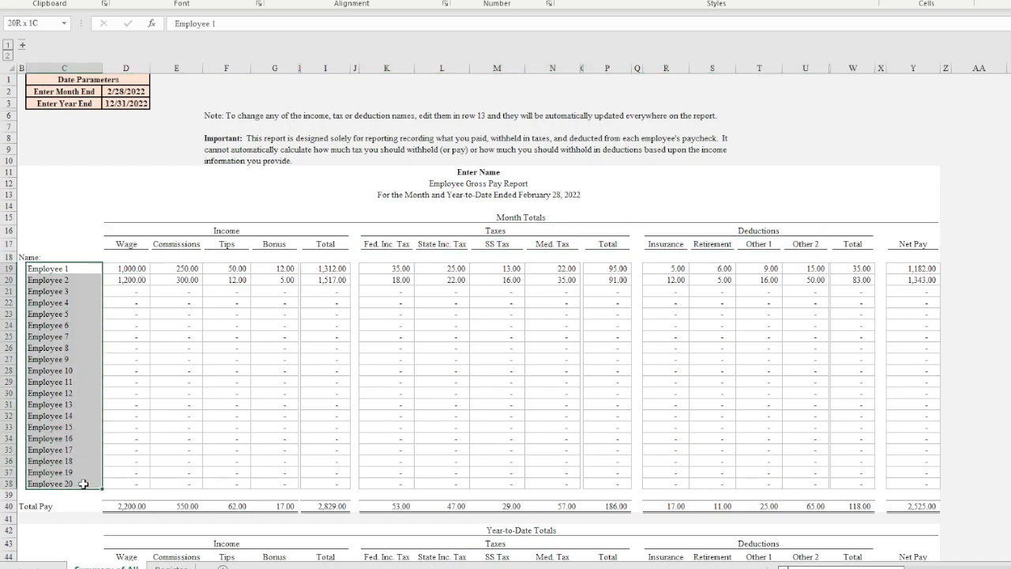
pyautogui.click(218, 425)
pyautogui.scroll(-9, 210, 434)
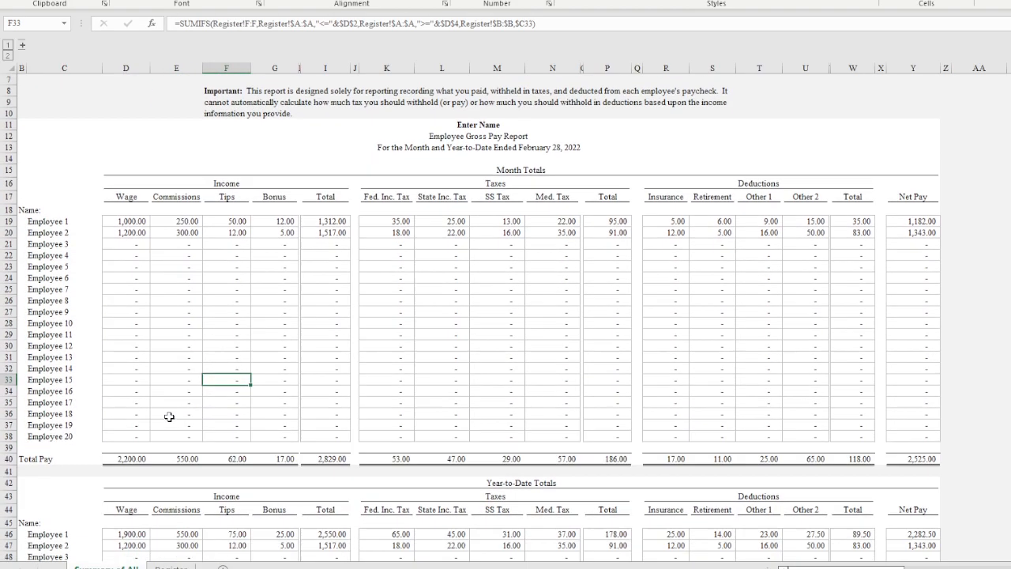
pyautogui.scroll(7, 170, 416)
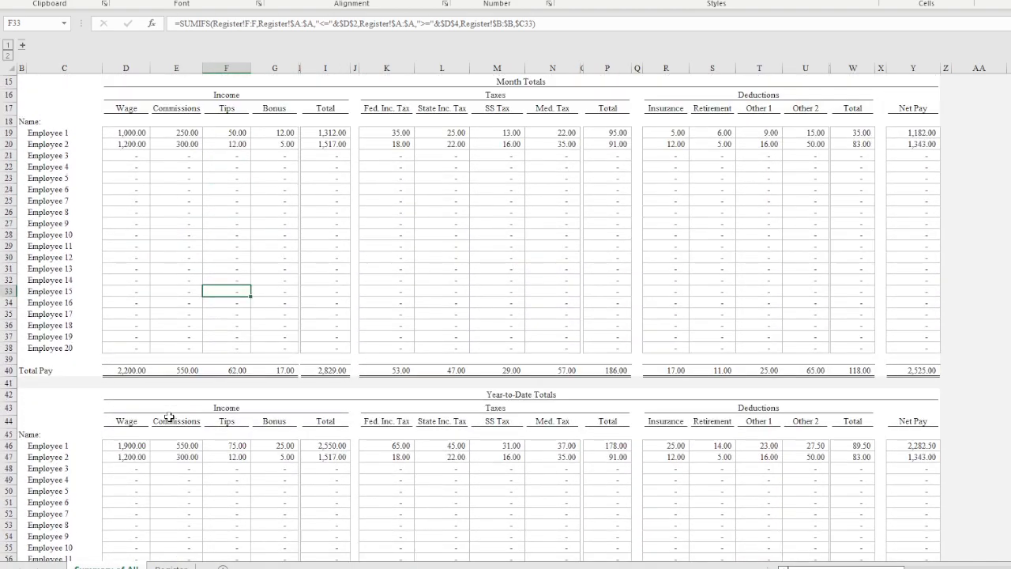
pyautogui.scroll(-8, 169, 416)
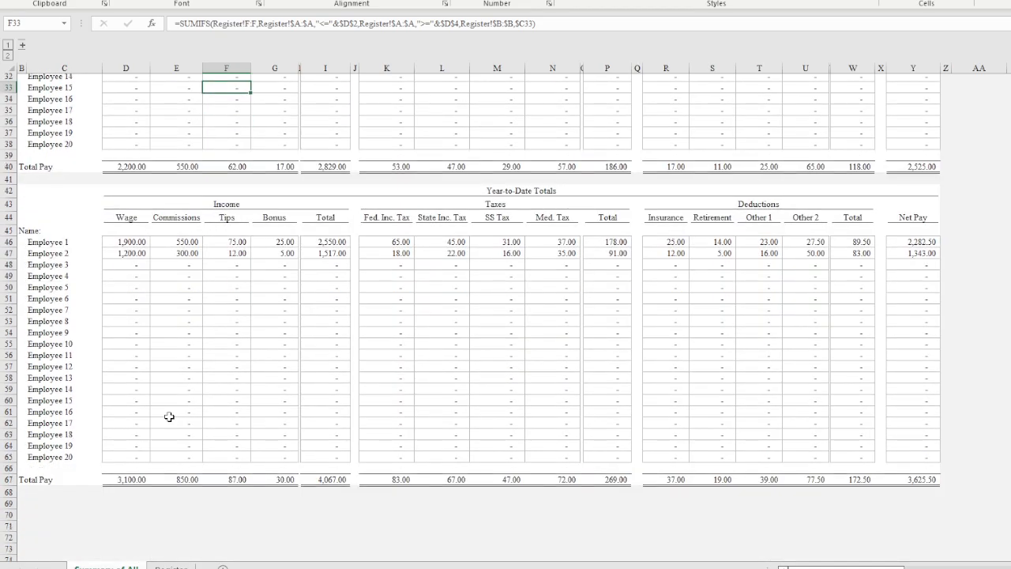
pyautogui.scroll(9, 170, 416)
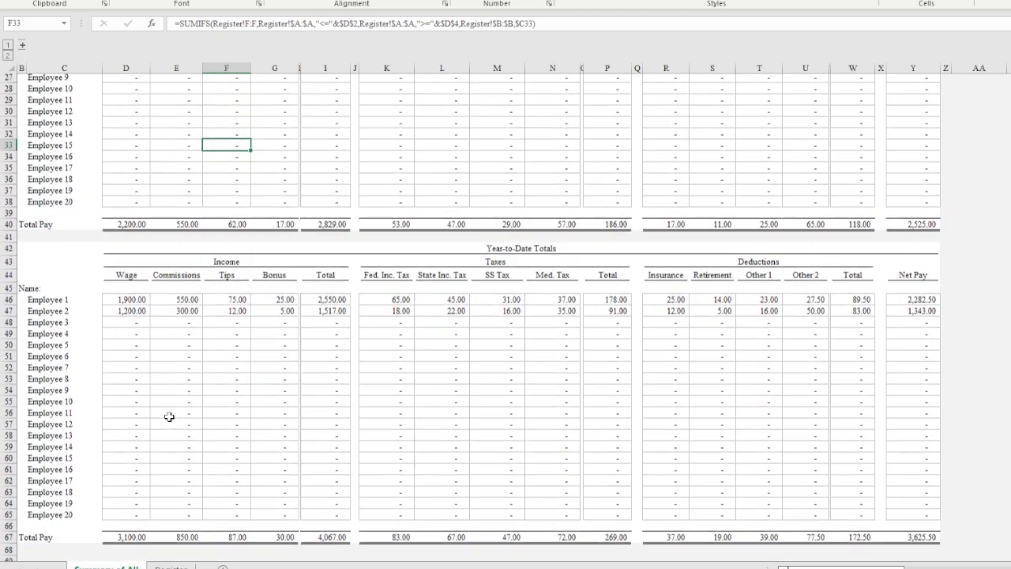
pyautogui.hotkey('ctrl', 'pagedown')
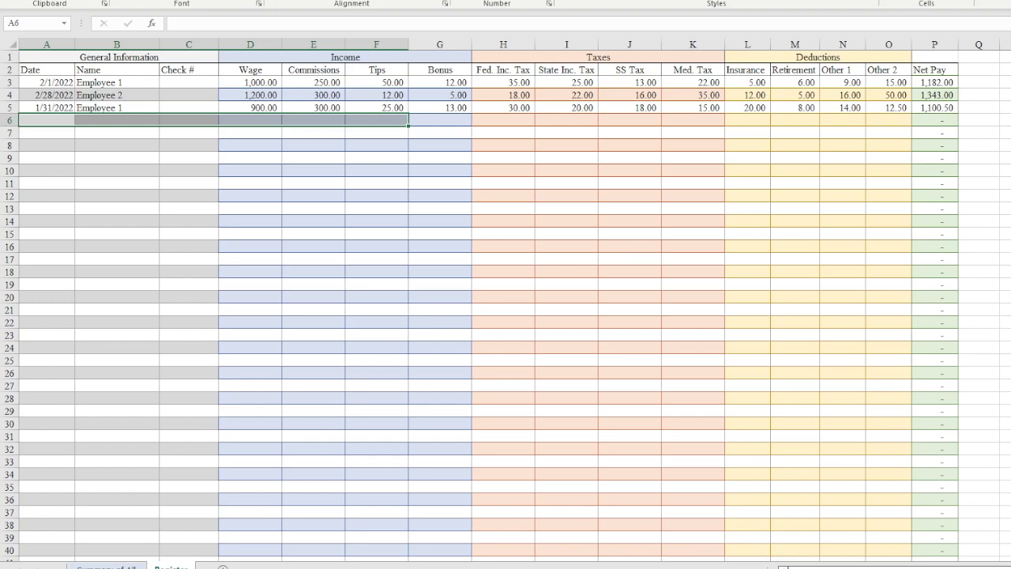
pyautogui.hotkey('ctrl', 'pageup')
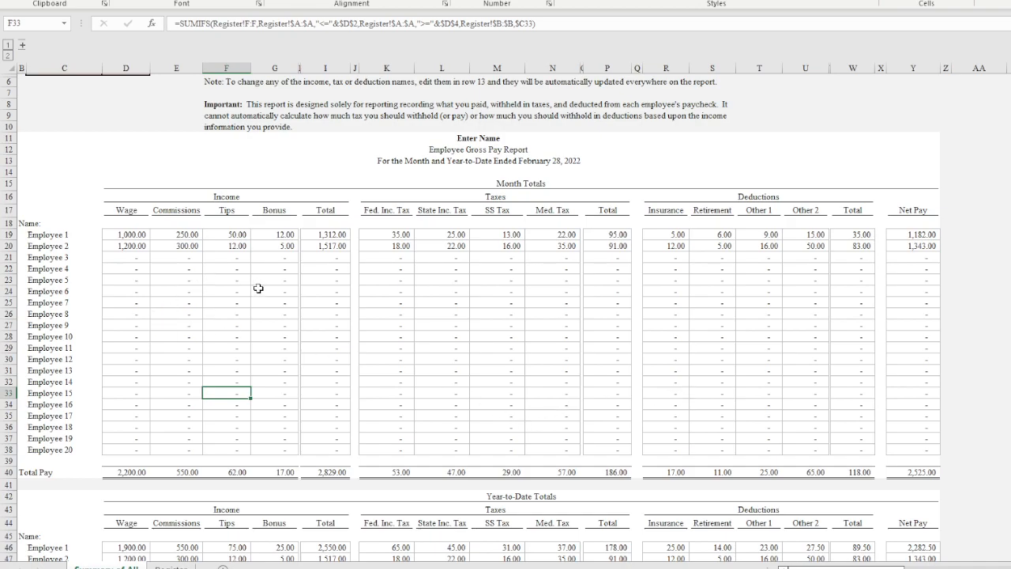
pyautogui.scroll(2, 190, 296)
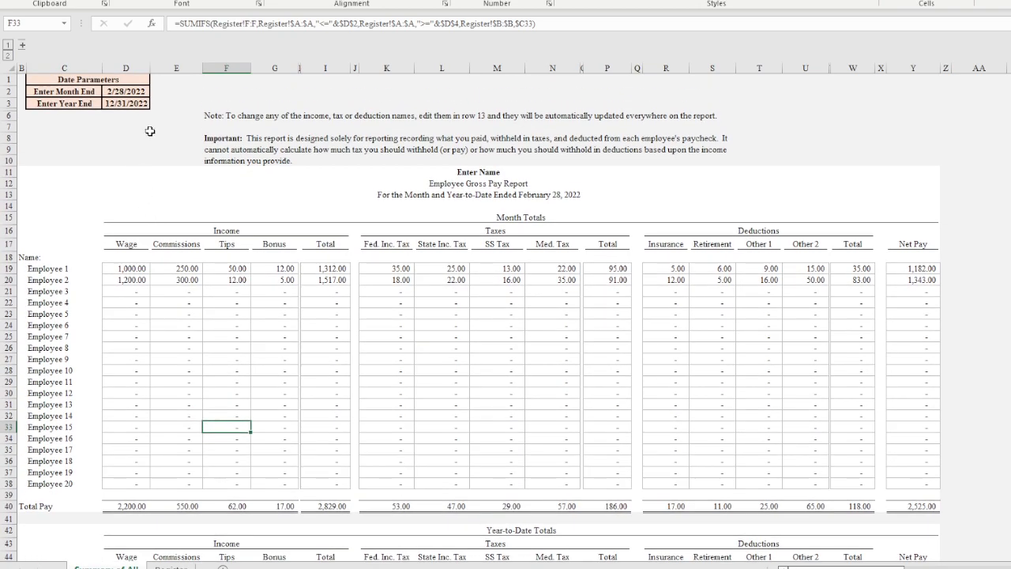
pyautogui.click(130, 93)
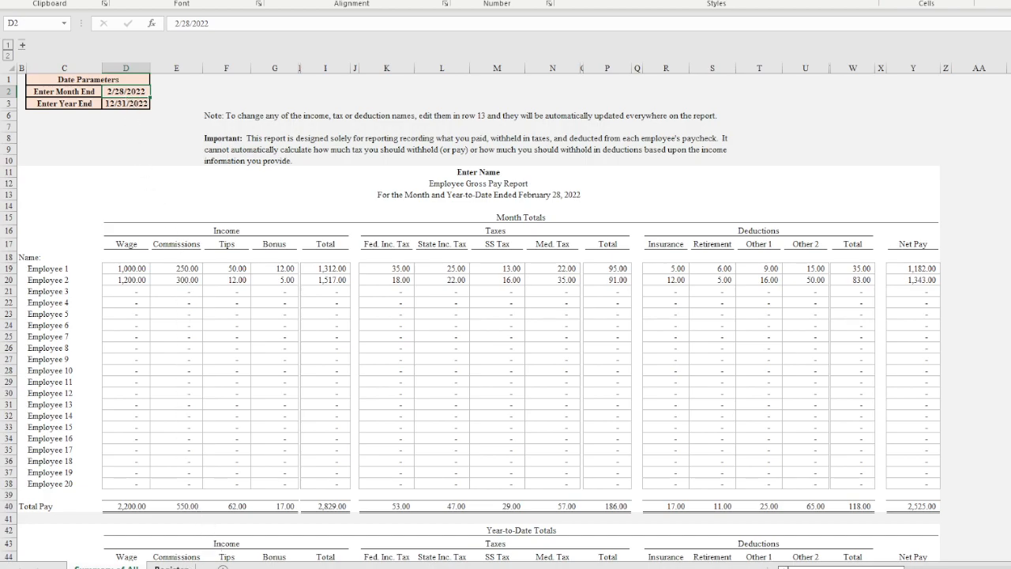
# Step: Start a new record in row 6 of the Register sheet with date 2/28/2022 and name Employee 3
pyautogui.click(171, 568)
pyautogui.click(52, 123)
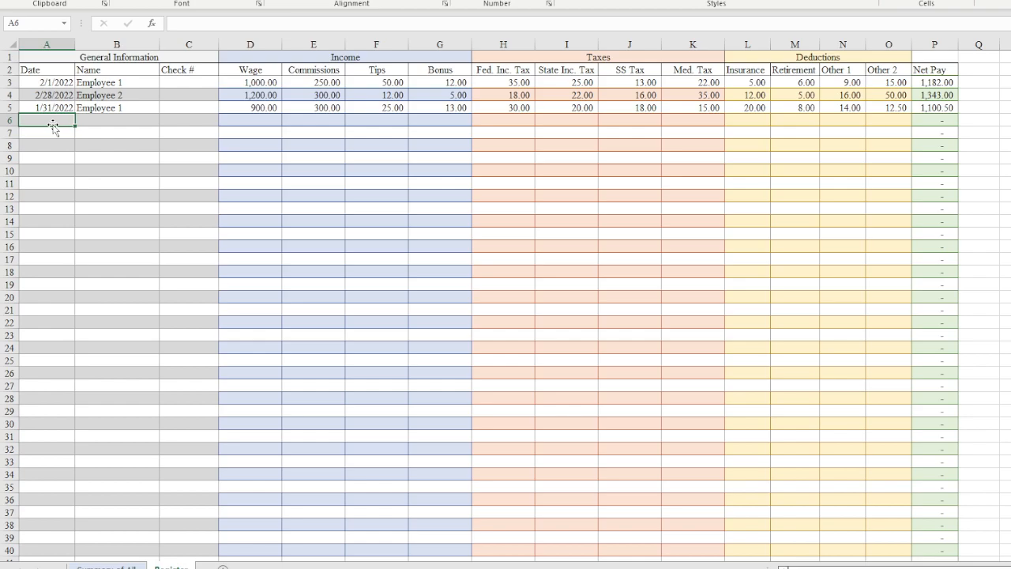
pyautogui.write('2/28/2022')
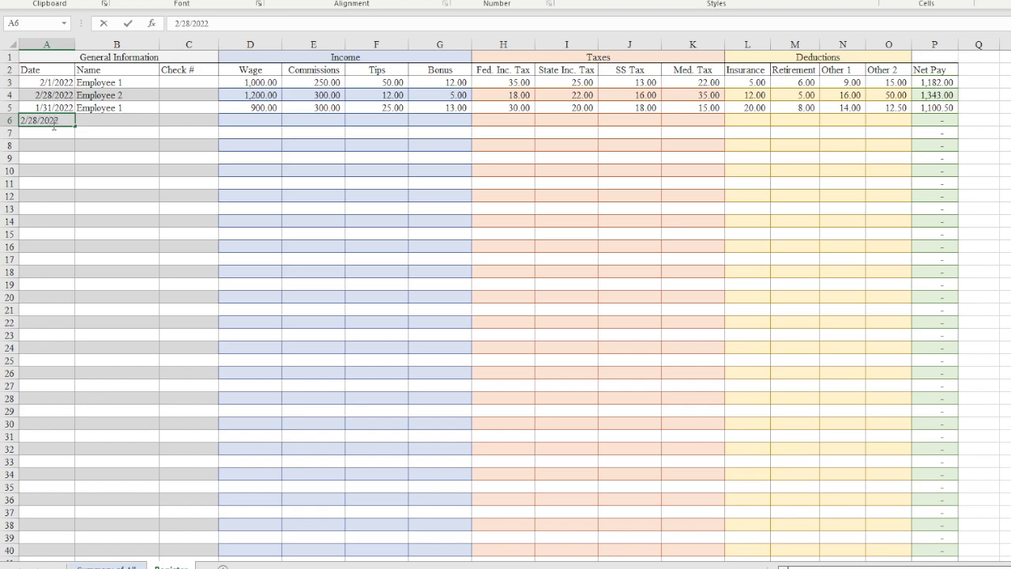
pyautogui.press('Tab')
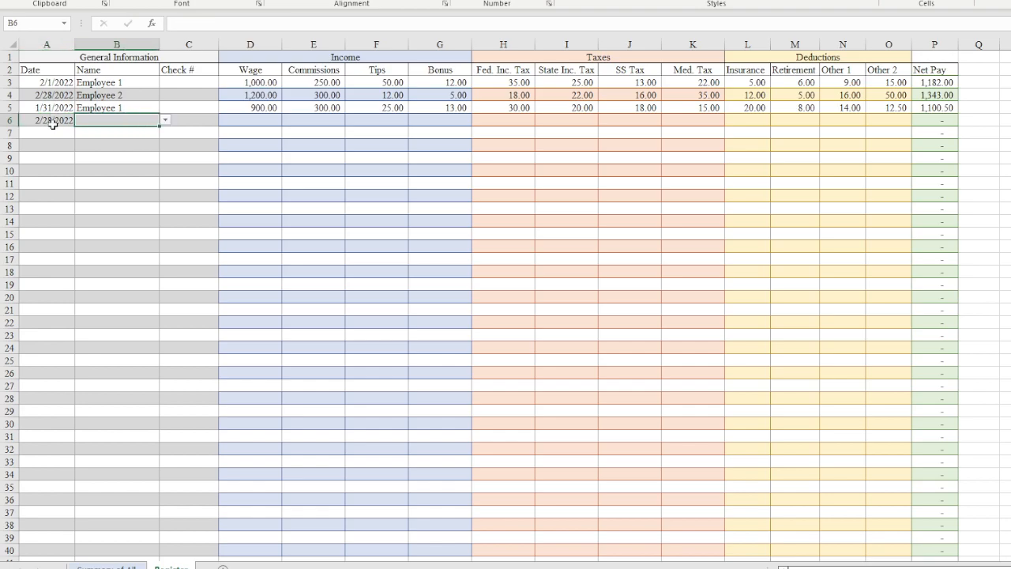
pyautogui.click(165, 120)
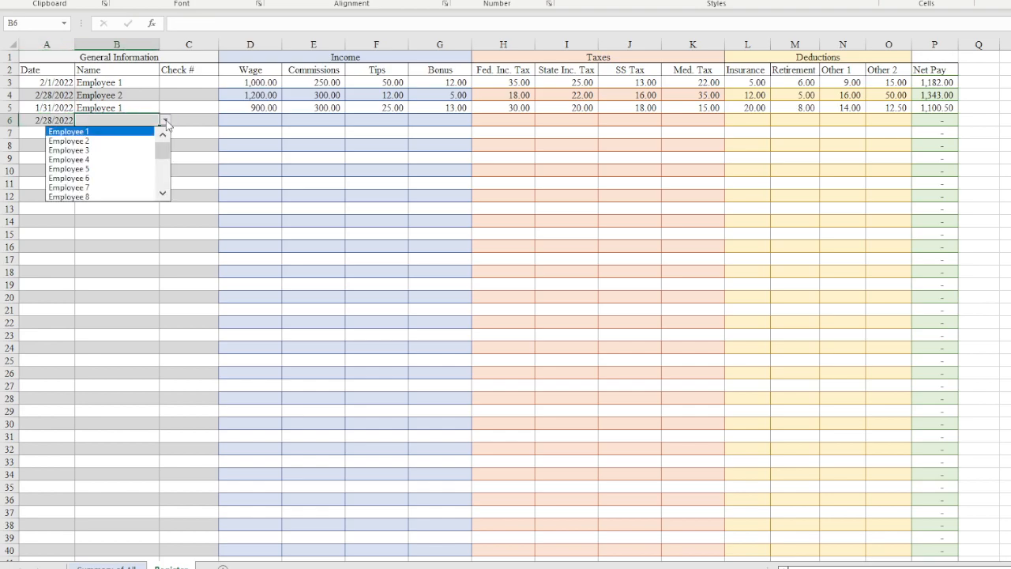
pyautogui.click(119, 150)
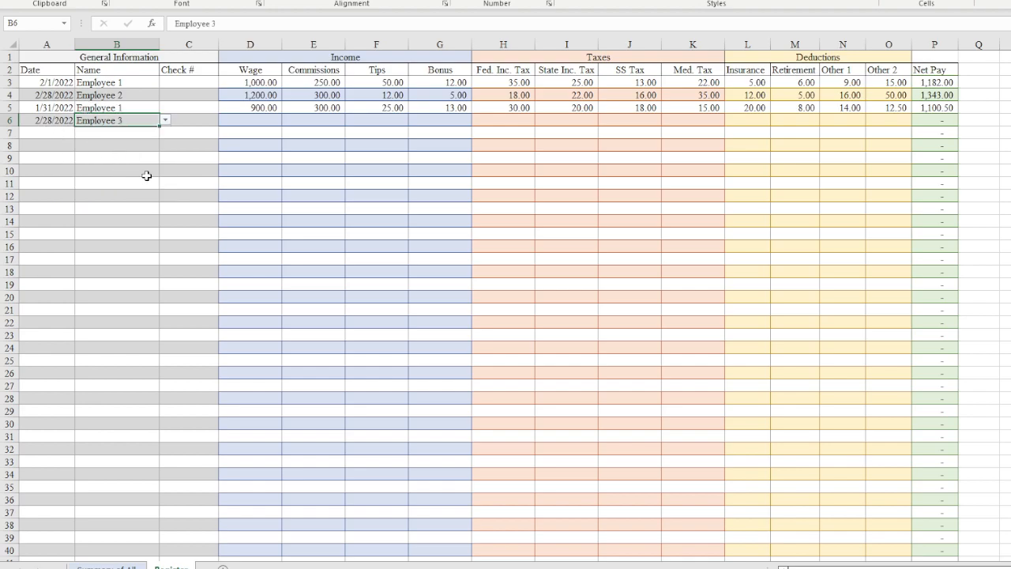
# Step: Fill in Employee 3's income in row 6: wage 2000, commissions 250, tips 50 and bonus 20
pyautogui.click(250, 121)
pyautogui.write('2000')
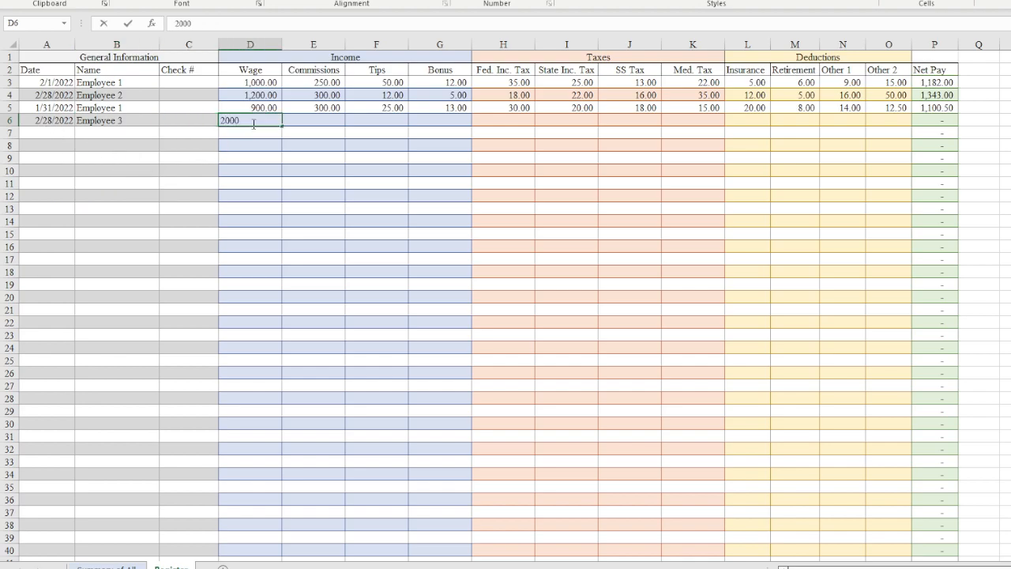
pyautogui.press('Tab')
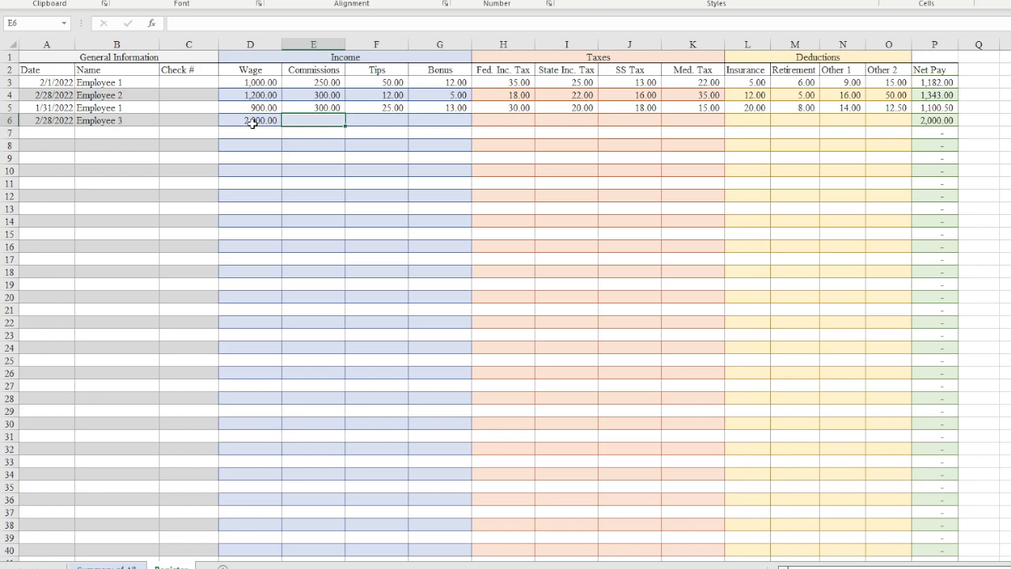
pyautogui.write('250')
pyautogui.press('Tab')
pyautogui.write('5')
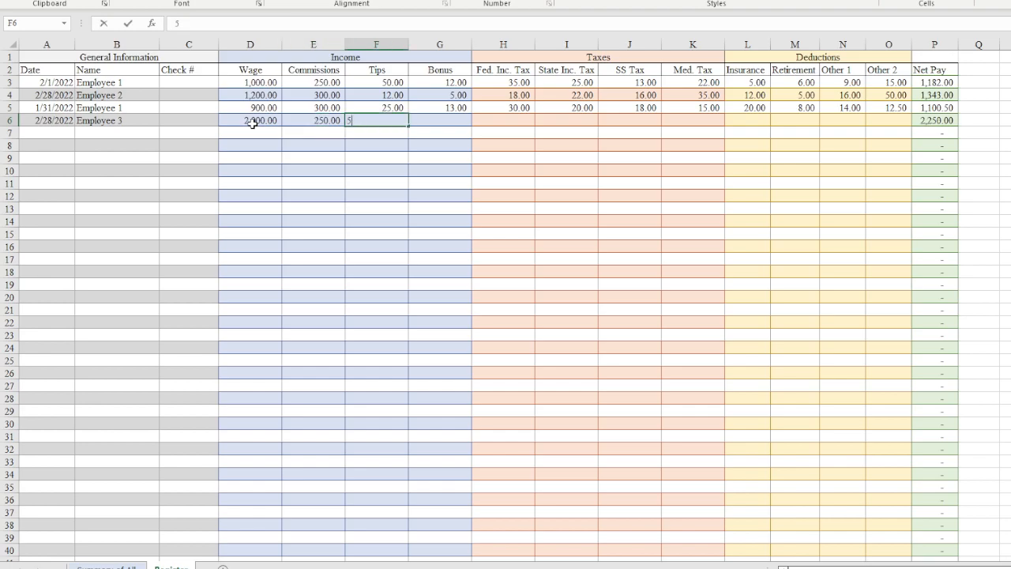
pyautogui.write('0')
pyautogui.press('Tab')
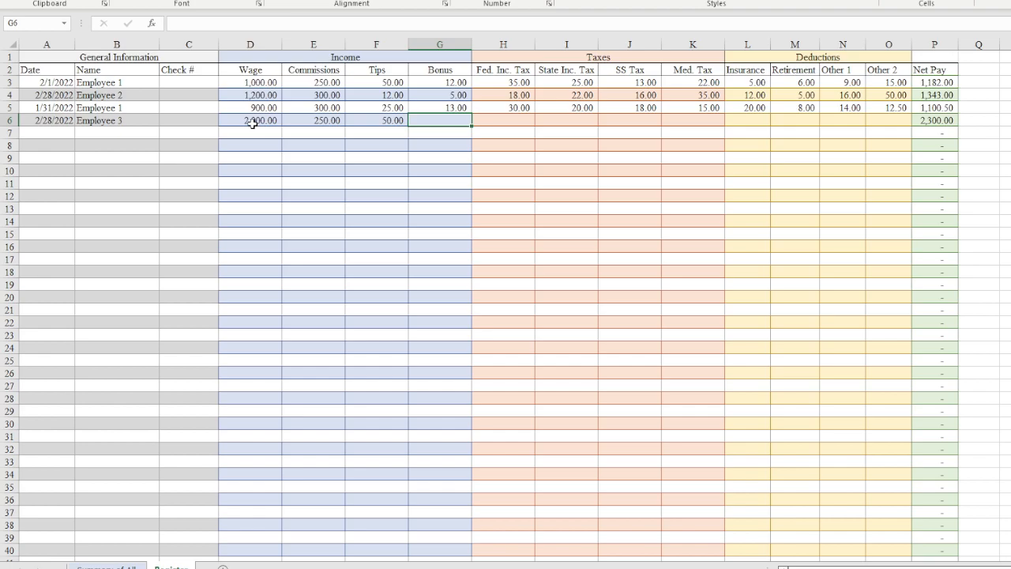
pyautogui.write('20')
pyautogui.press('Tab')
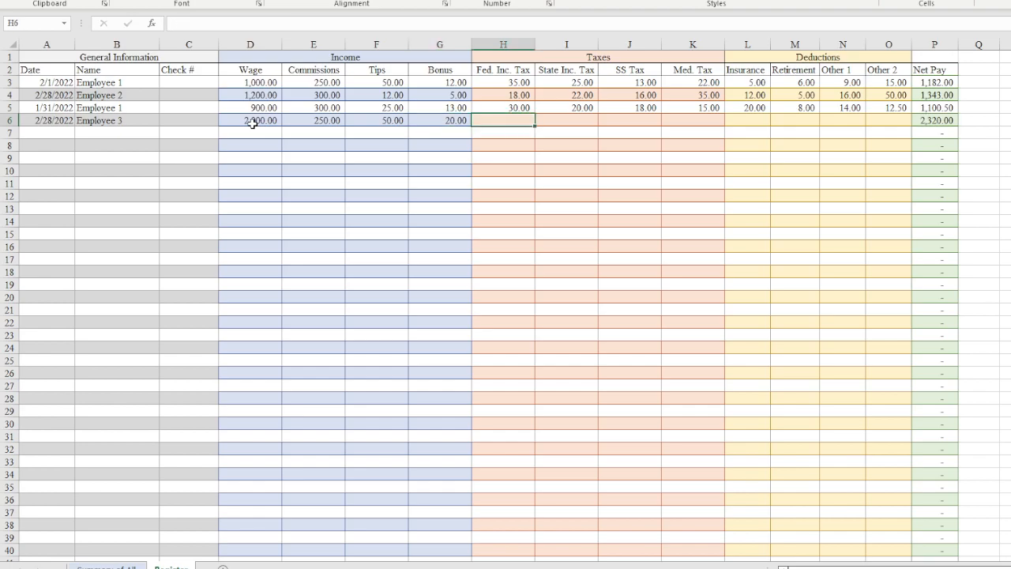
# Step: Fill in Employee 3's taxes: federal income tax 15, state income tax 20, SS tax 25 and Med. tax 35
pyautogui.write('15')
pyautogui.press('Tab')
pyautogui.write('20')
pyautogui.press('Tab')
pyautogui.write('25')
pyautogui.press('Tab')
pyautogui.write('35')
pyautogui.press('Tab')
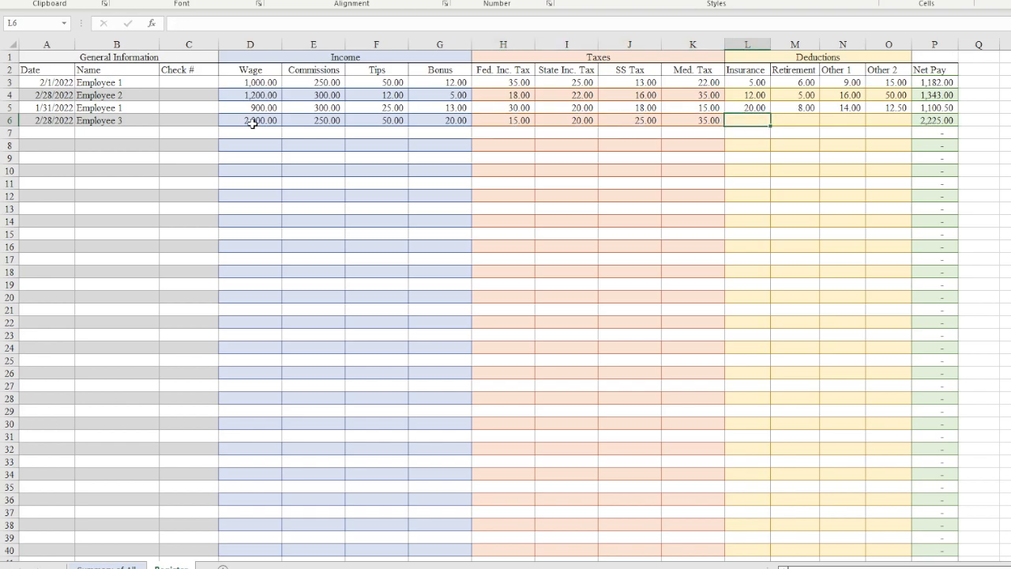
# Step: Fill in Employee 3's deductions: insurance 35, retirement 40, Other 1 45 and Other 2 50
pyautogui.write('35')
pyautogui.press('Tab')
pyautogui.write('40')
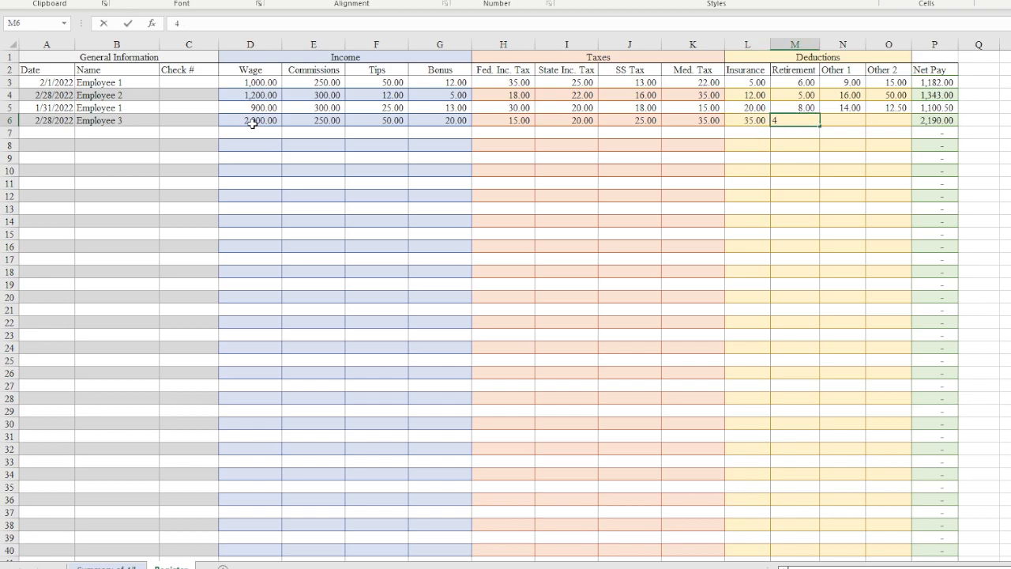
pyautogui.press('Tab')
pyautogui.write('45')
pyautogui.press('Tab')
pyautogui.write('50')
pyautogui.press('Return')
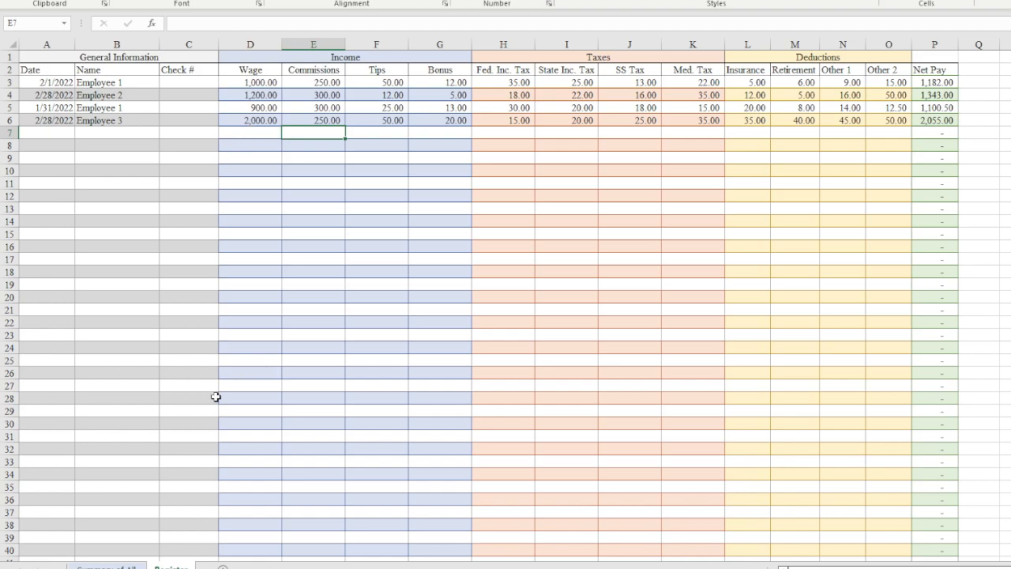
# Step: Check Employee 3's figures in the month and year-to-date totals on the Summary of All sheet
pyautogui.click(106, 567)
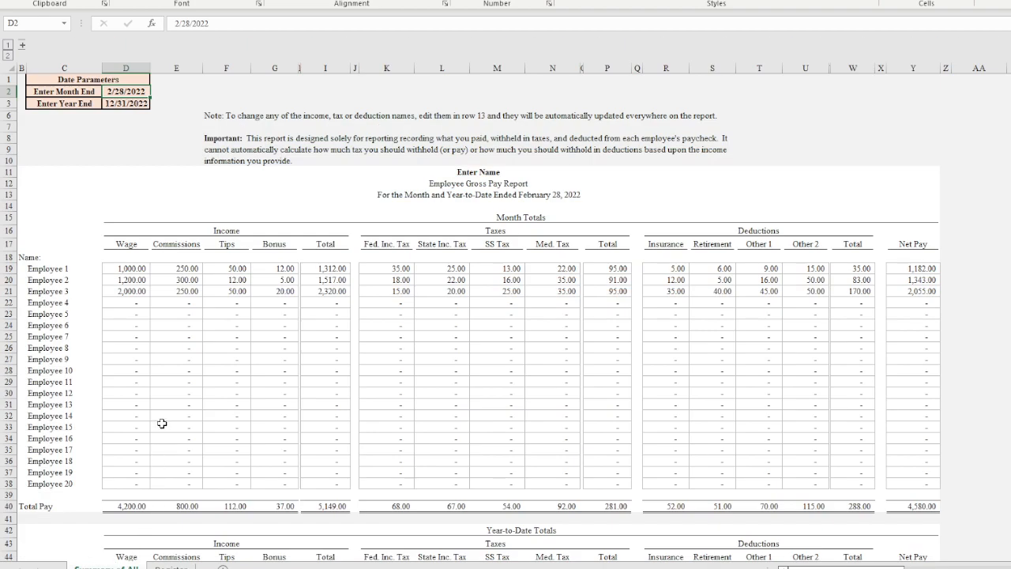
pyautogui.moveTo(106, 291); pyautogui.dragTo(914, 291)
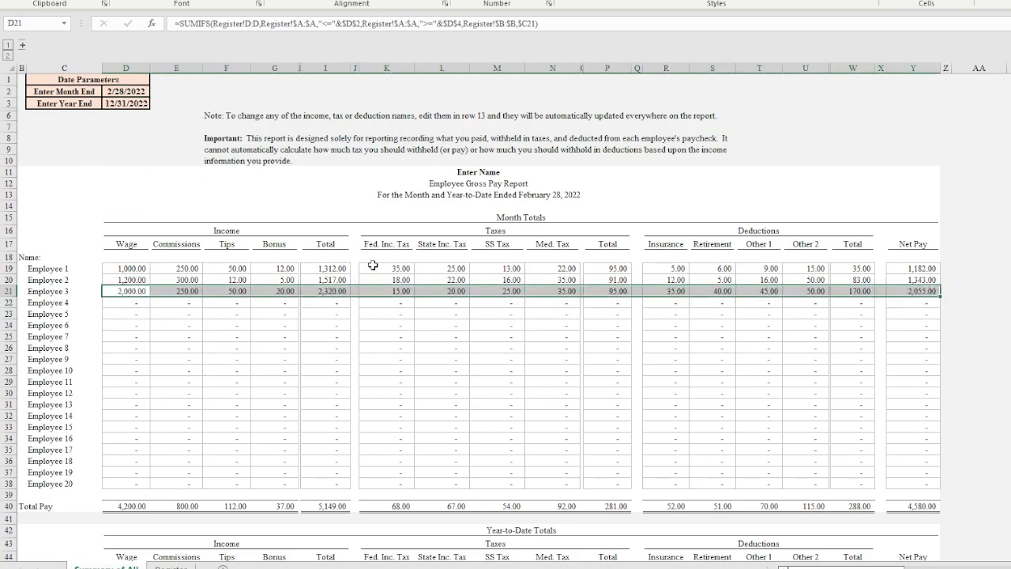
pyautogui.scroll(-5, 372, 263)
pyautogui.scroll(6, 482, 440)
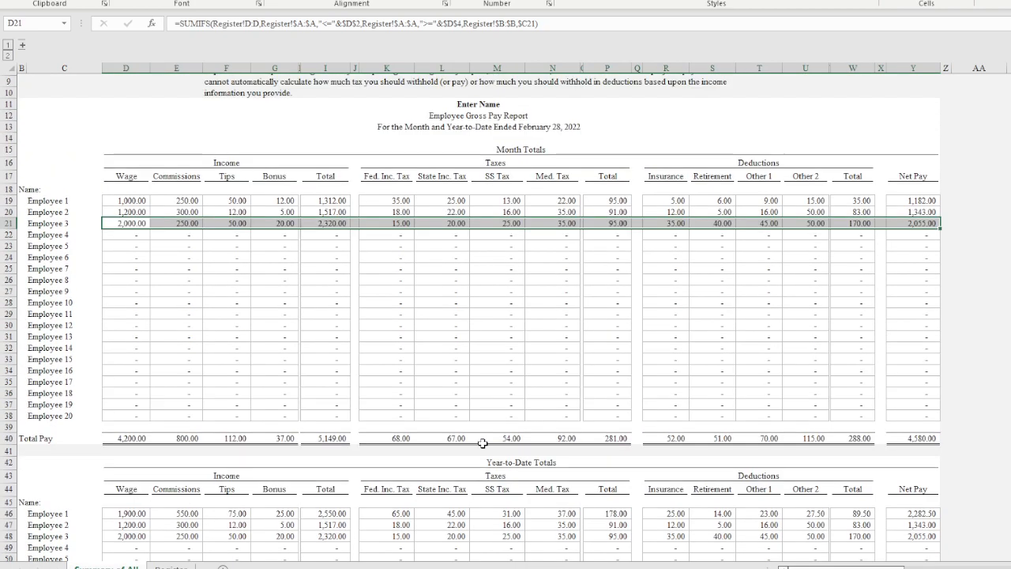
# Step: Set the report's month end date to 1/31/2022 and review the month and year-to-date totals
pyautogui.click(147, 95)
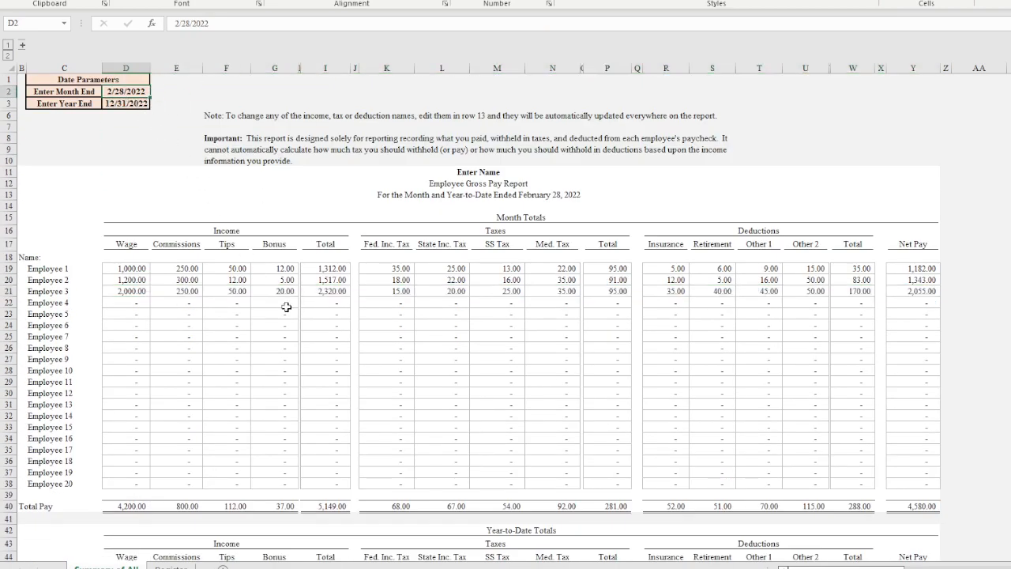
pyautogui.scroll(-9, 314, 332)
pyautogui.scroll(9, 314, 332)
pyautogui.write('1/31/2022')
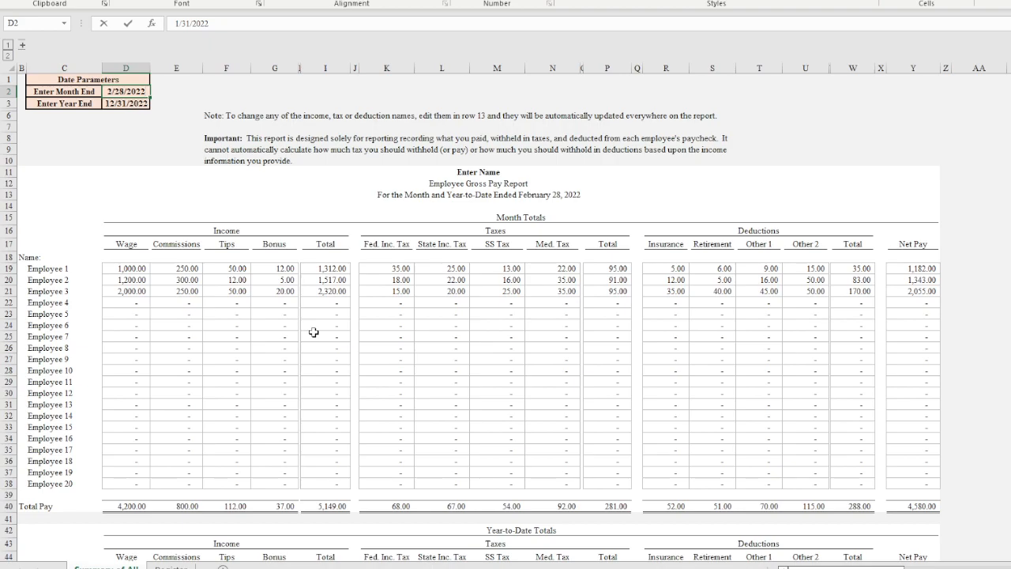
pyautogui.press('Return')
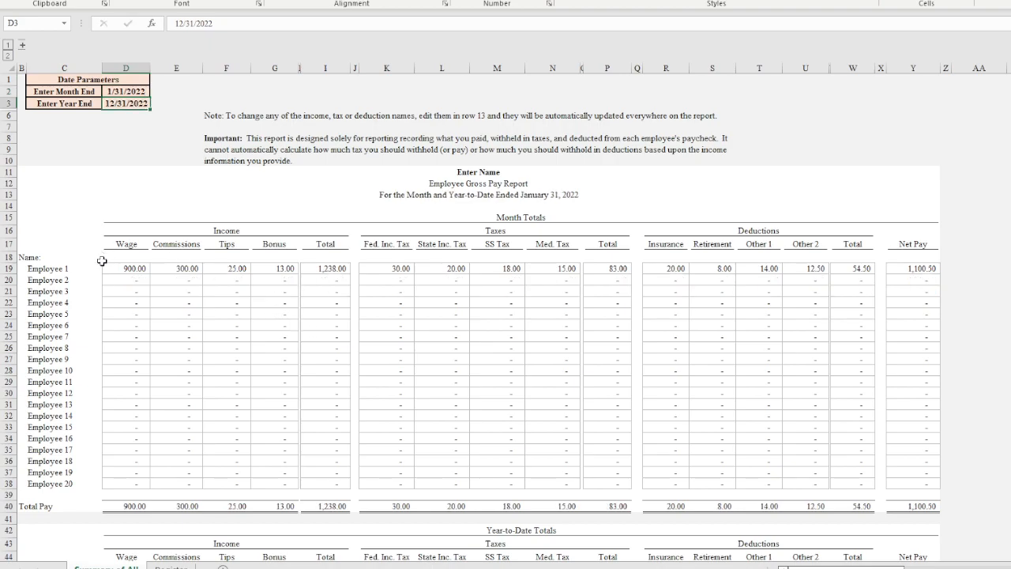
pyautogui.scroll(-5, 890, 285)
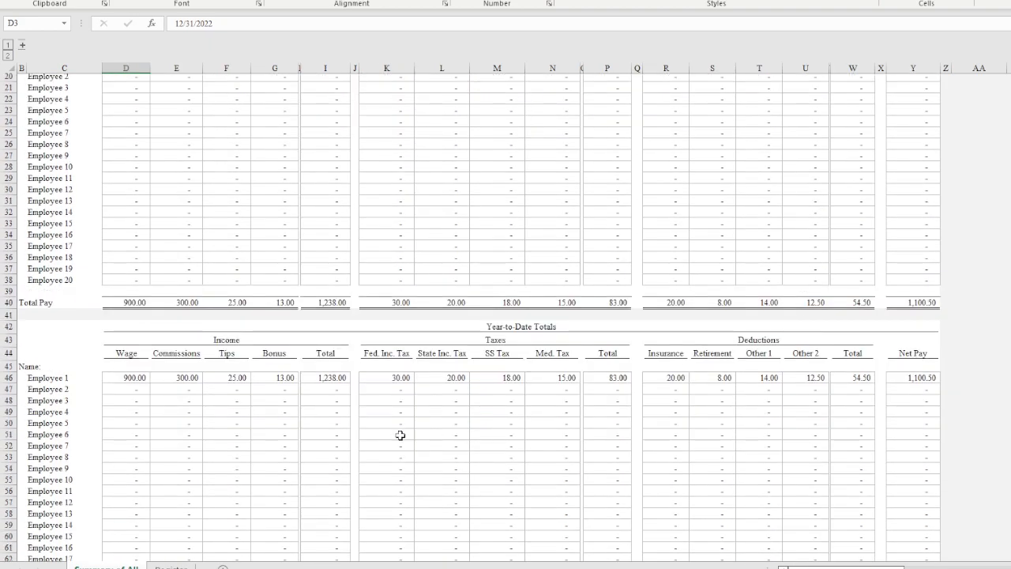
pyautogui.scroll(4, 151, 410)
pyautogui.scroll(1, 151, 410)
# Step: Set the report's month end date to 3/31/2022 and compare the month totals with the year-to-date totals
pyautogui.click(120, 92)
pyautogui.write('3/31/2022')
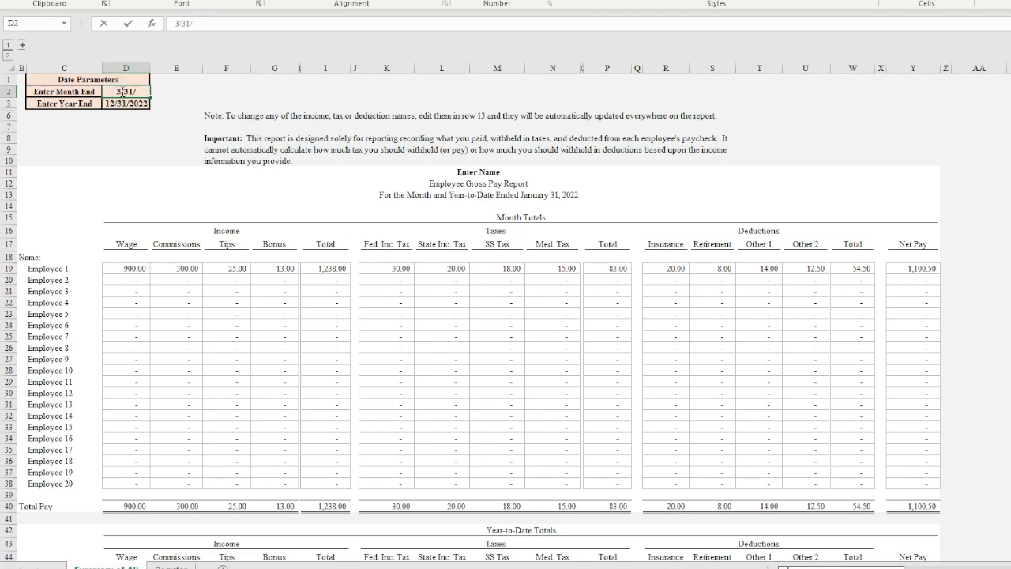
pyautogui.press('Return')
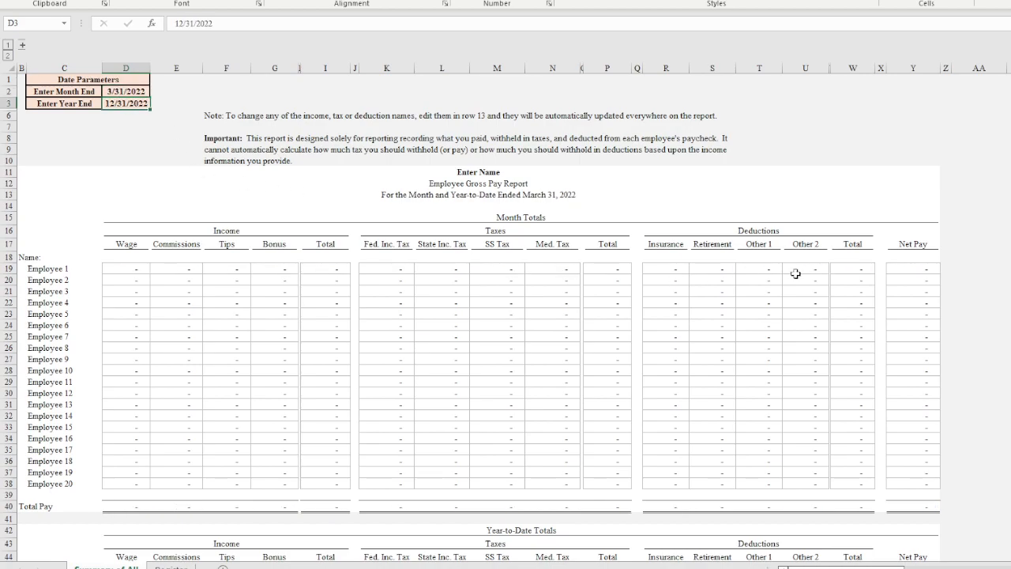
pyautogui.scroll(-6, 759, 300)
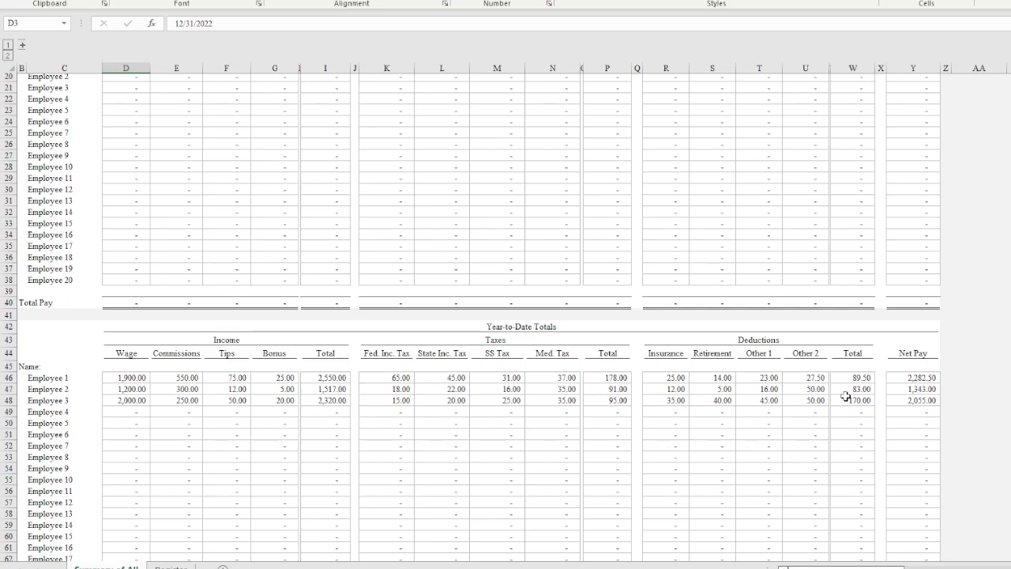
pyautogui.scroll(6, 368, 424)
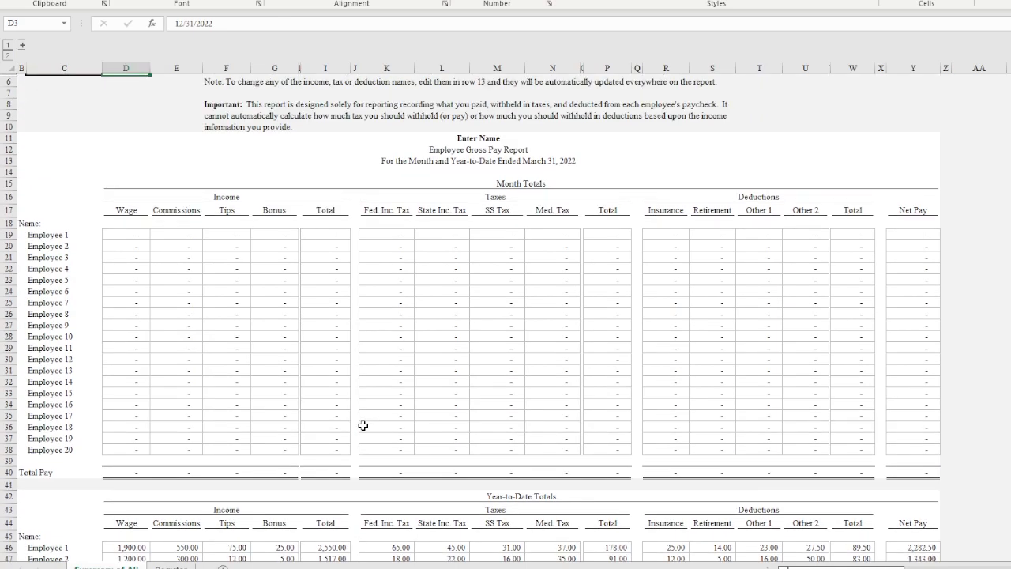
# Step: Set the report's month end date to 2/28/2022
pyautogui.click(125, 89)
pyautogui.write('2/28/2022')
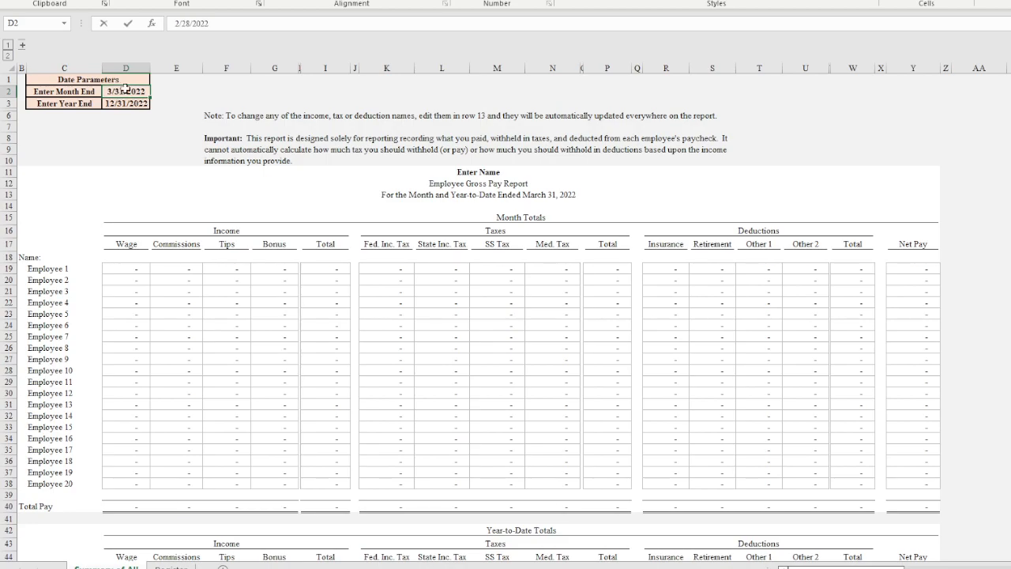
pyautogui.press('Return')
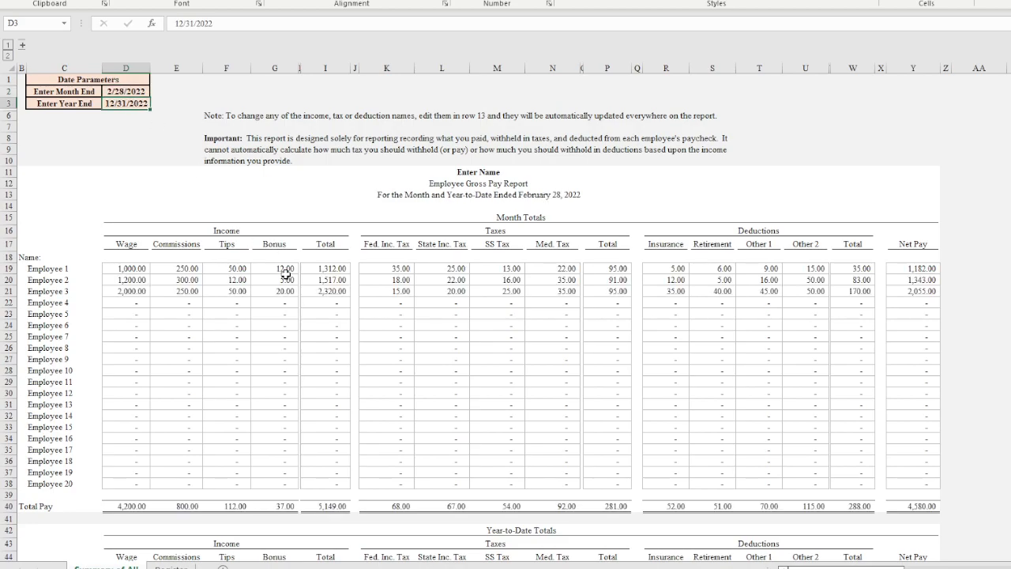
pyautogui.press('Up')
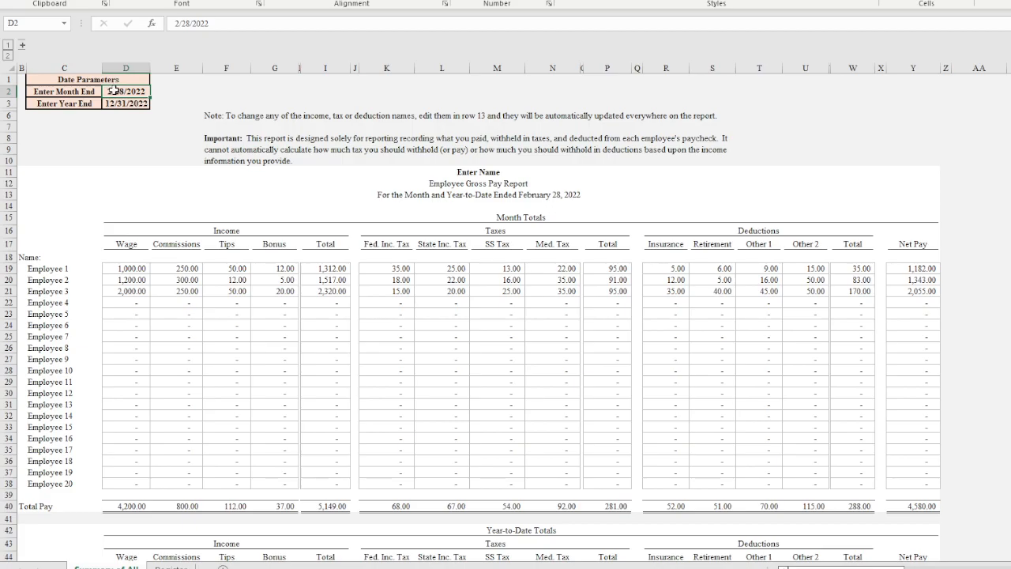
# Step: Compare the February month totals with the year-to-date totals for the listed employees and total pay
pyautogui.scroll(-6, 198, 261)
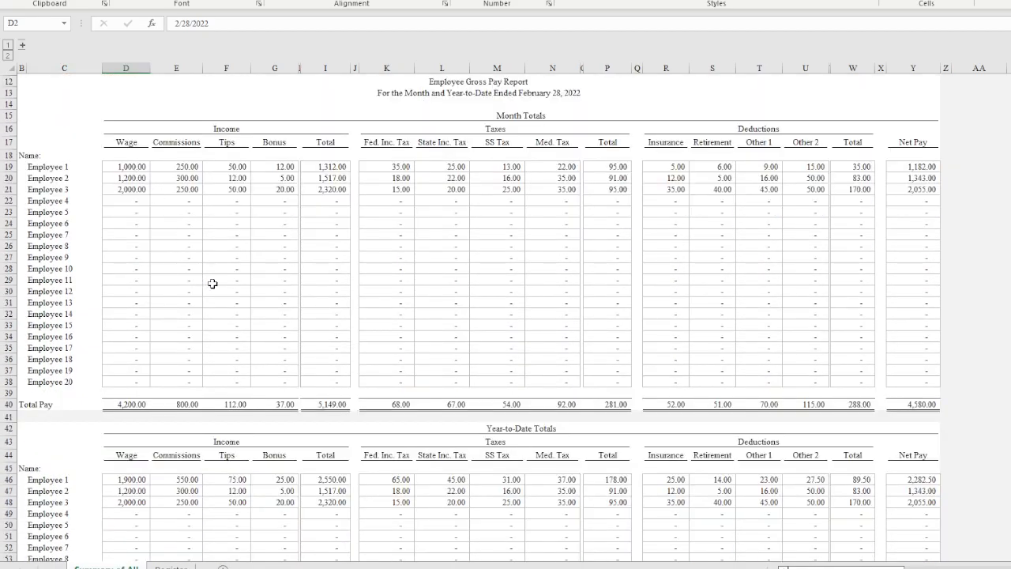
pyautogui.scroll(-2, 277, 371)
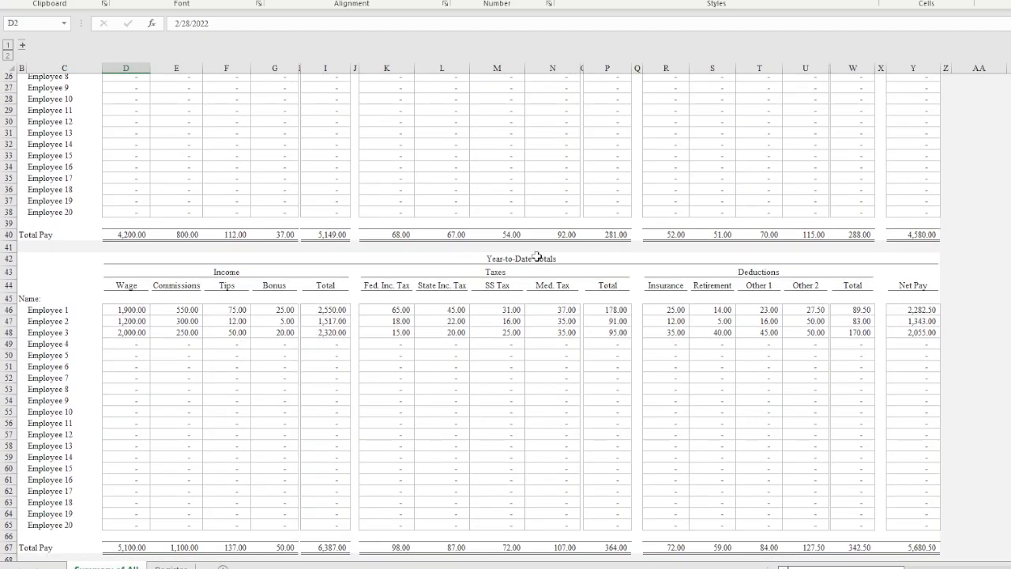
pyautogui.scroll(3, 529, 261)
pyautogui.scroll(5, 230, 153)
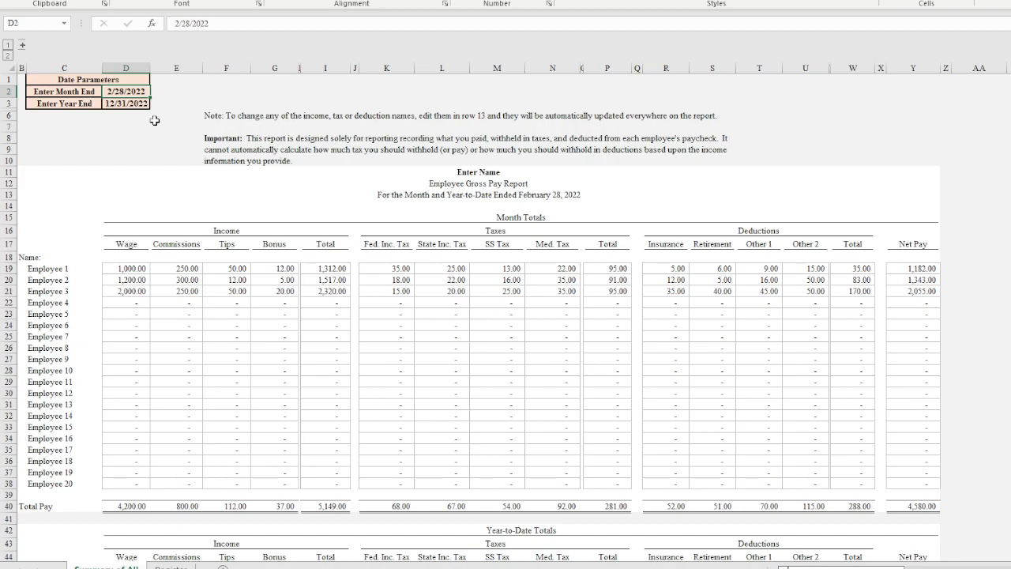
pyautogui.scroll(-5, 226, 251)
pyautogui.click(512, 466)
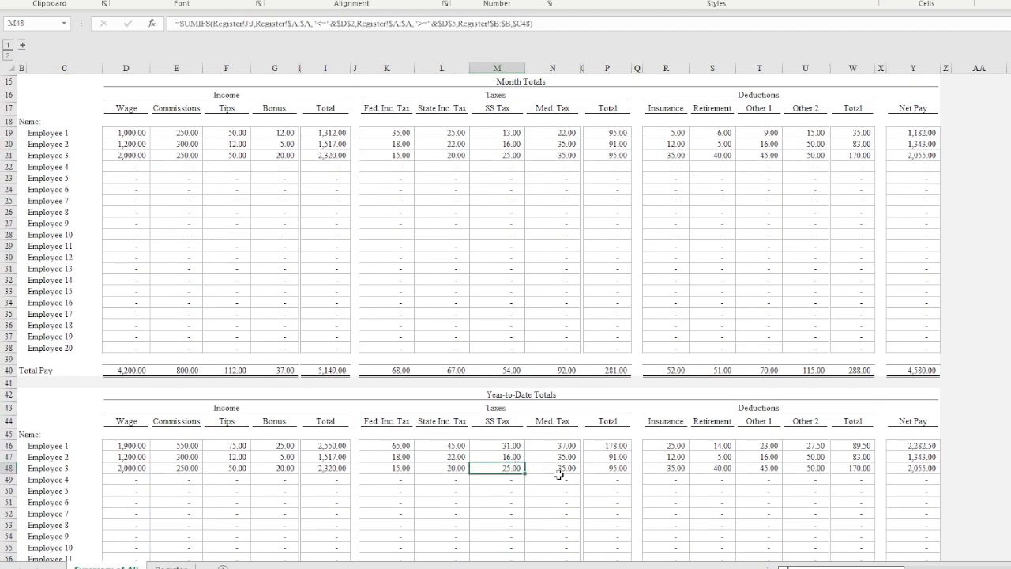
pyautogui.scroll(2, 285, 454)
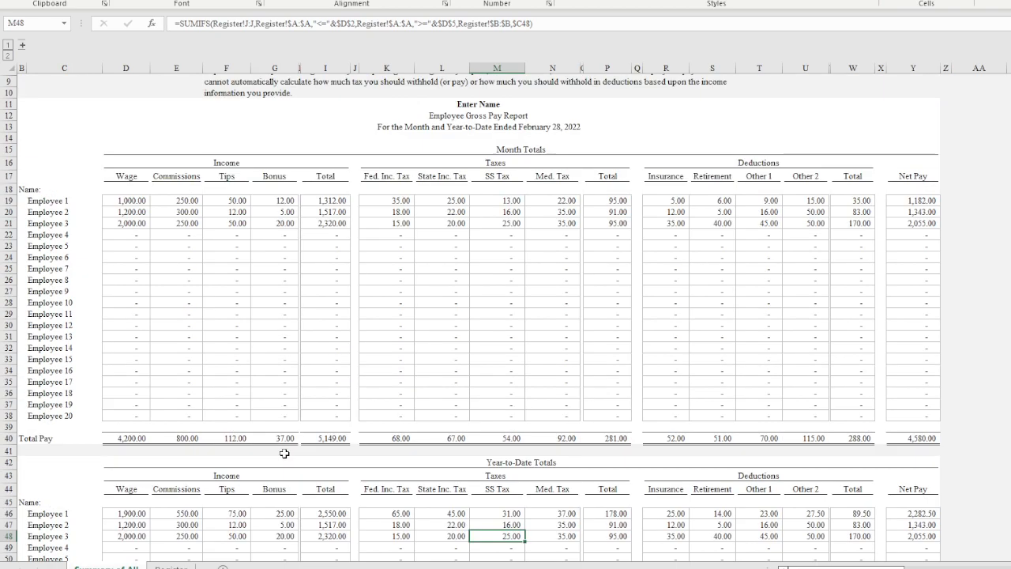
pyautogui.scroll(3, 284, 454)
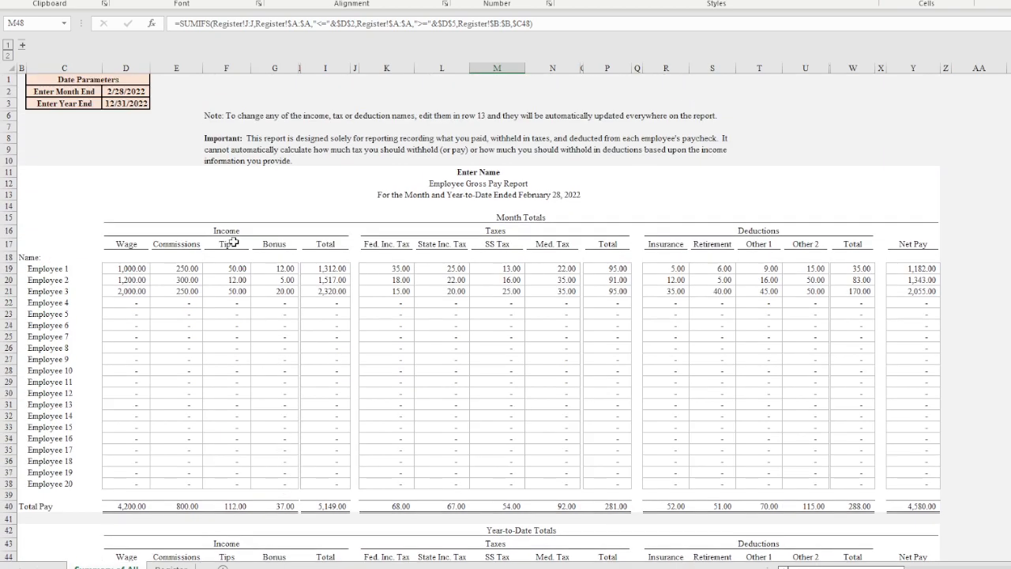
# Step: Start a new paycheck entry in row 7 of the Register sheet, dated 2/28/2022, for Employee 4
pyautogui.click(188, 559)
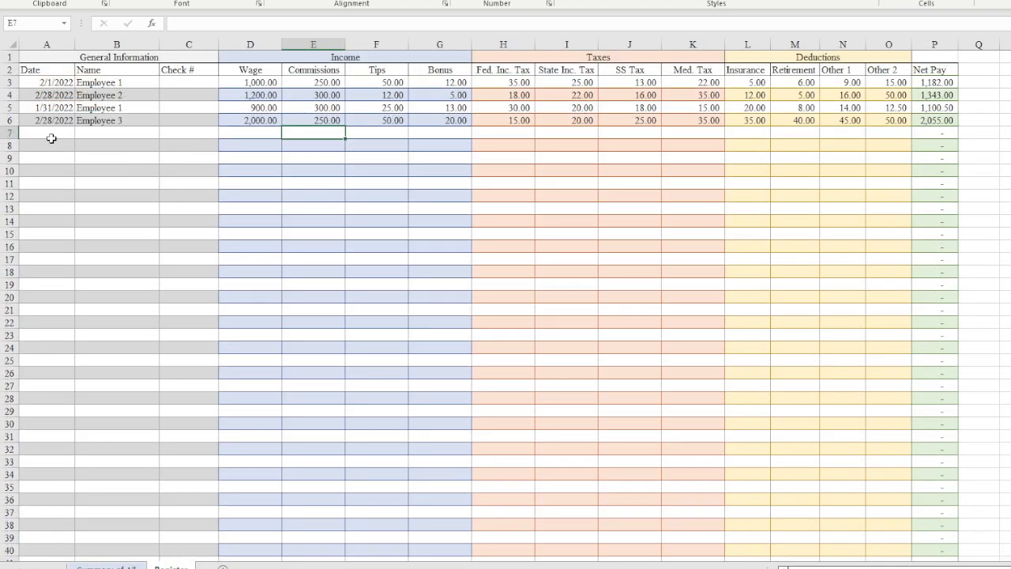
pyautogui.click(62, 123)
pyautogui.click(63, 132)
pyautogui.write('2/28/2022')
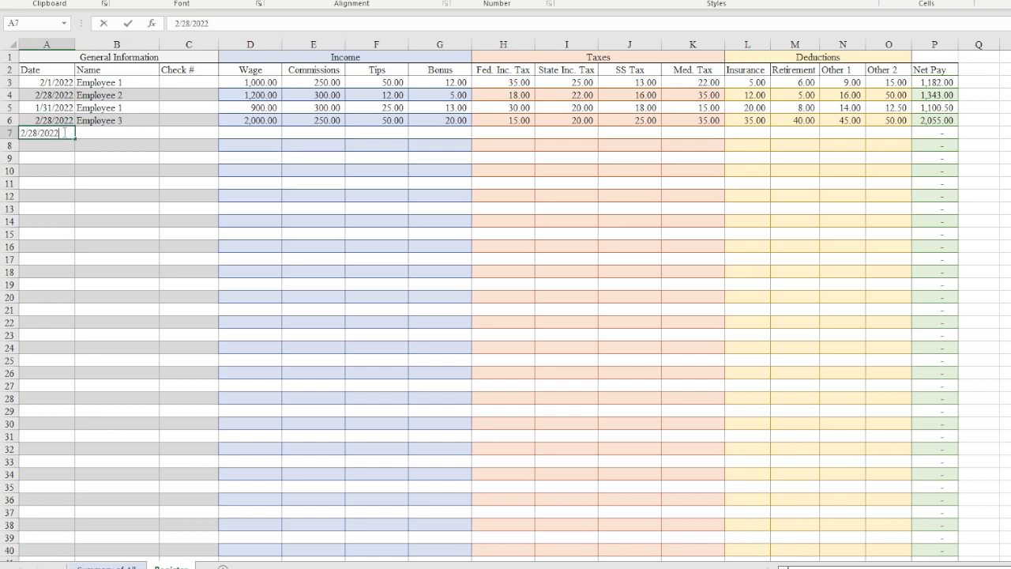
pyautogui.press('Tab')
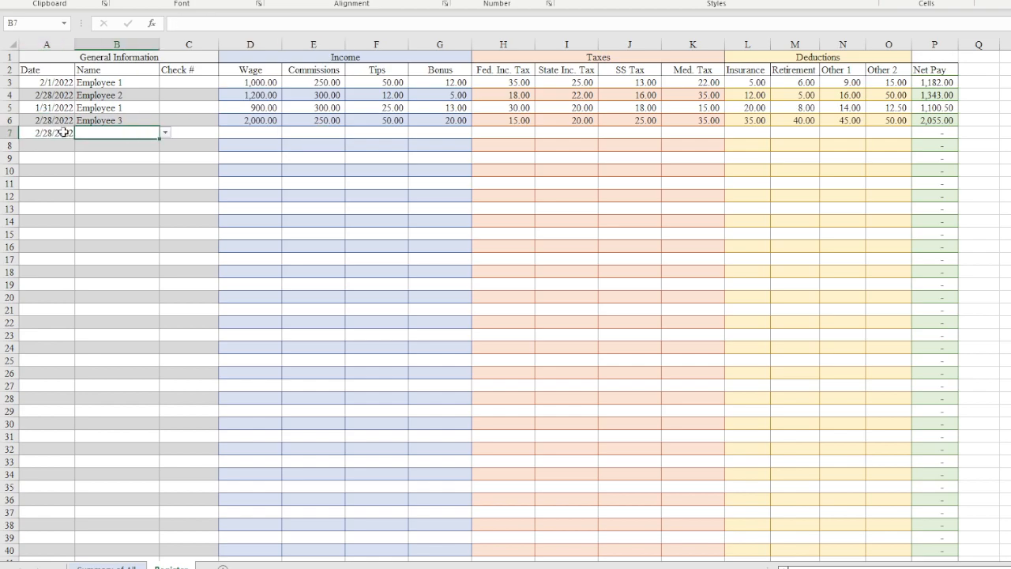
pyautogui.click(165, 133)
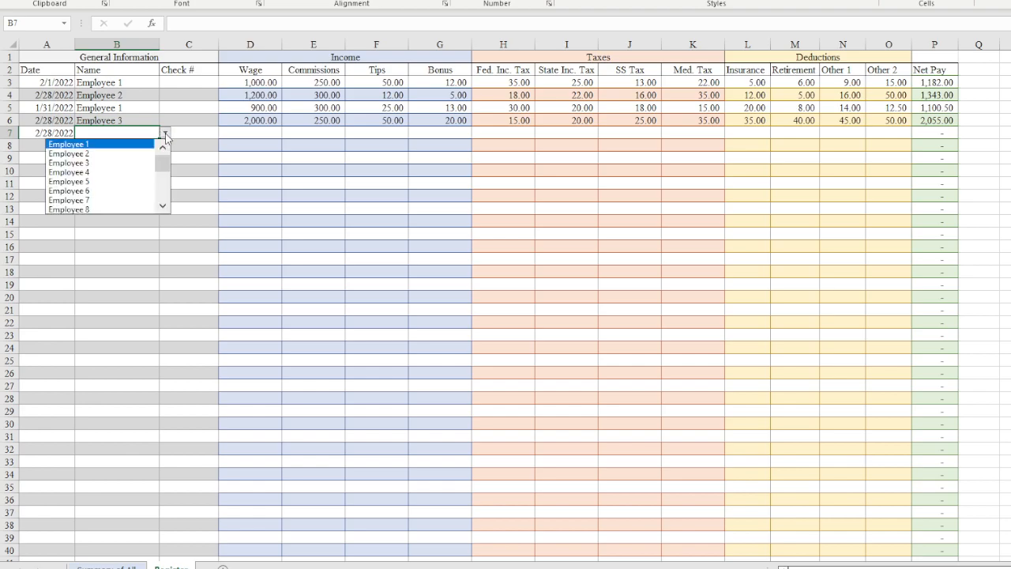
pyautogui.click(118, 179)
# Step: Fill in Employee 4's income: wage 1,500, commissions 100, tips 25 and bonus 15
pyautogui.click(233, 132)
pyautogui.write('15')
pyautogui.press('Tab')
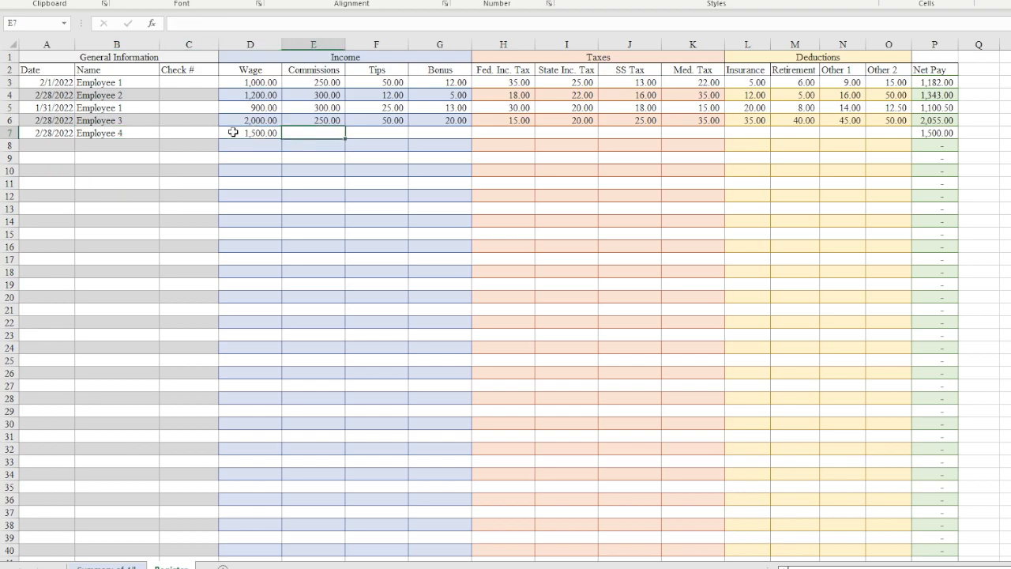
pyautogui.write('100')
pyautogui.press('Tab')
pyautogui.write('25')
pyautogui.press('Tab')
pyautogui.write('1')
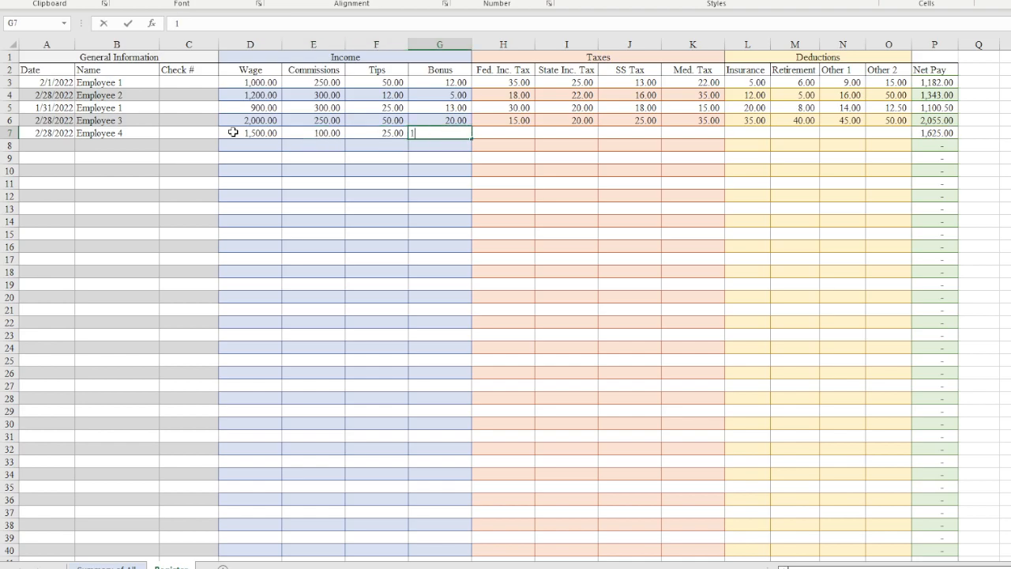
pyautogui.write('5')
pyautogui.press('Tab')
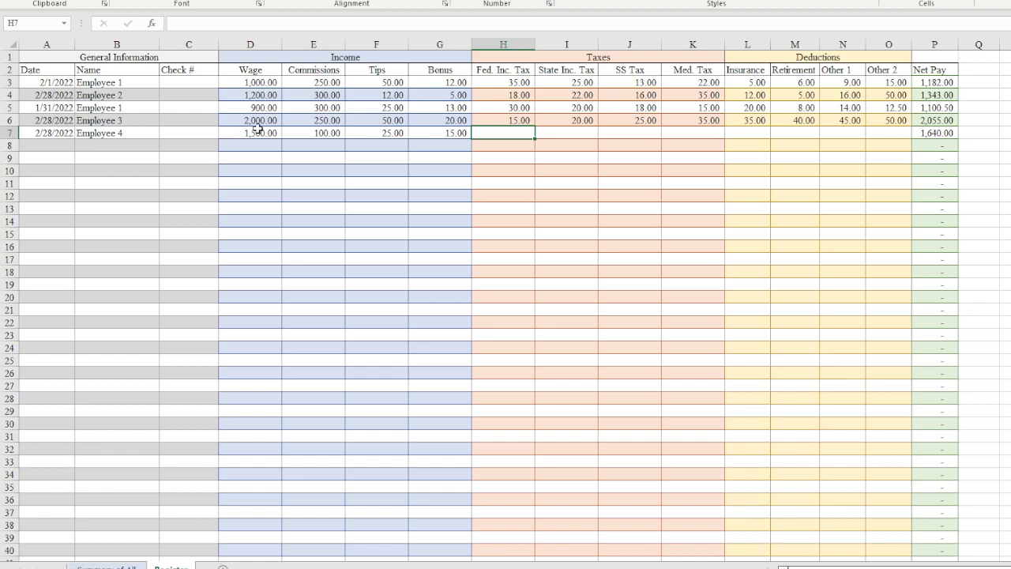
# Step: Check Employee 4's net pay formula in the register and the employee's figures in the Summary of All totals
pyautogui.click(931, 131)
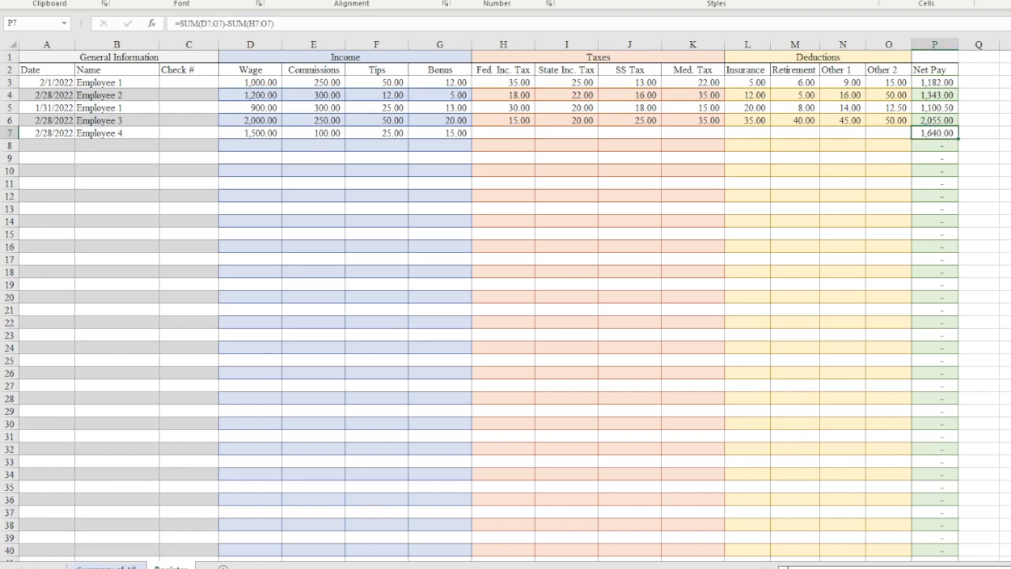
pyautogui.click(107, 567)
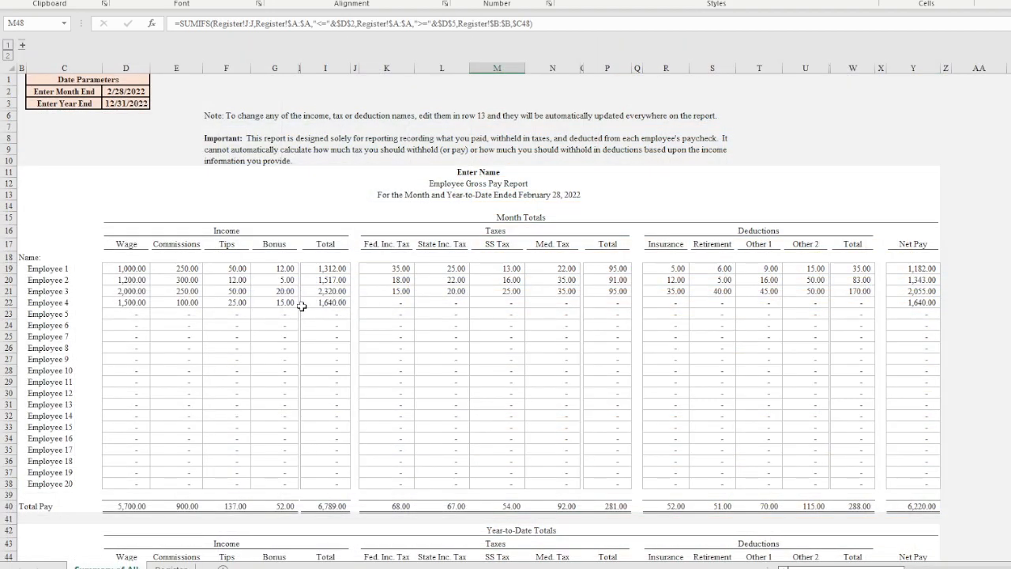
pyautogui.scroll(-4, 308, 359)
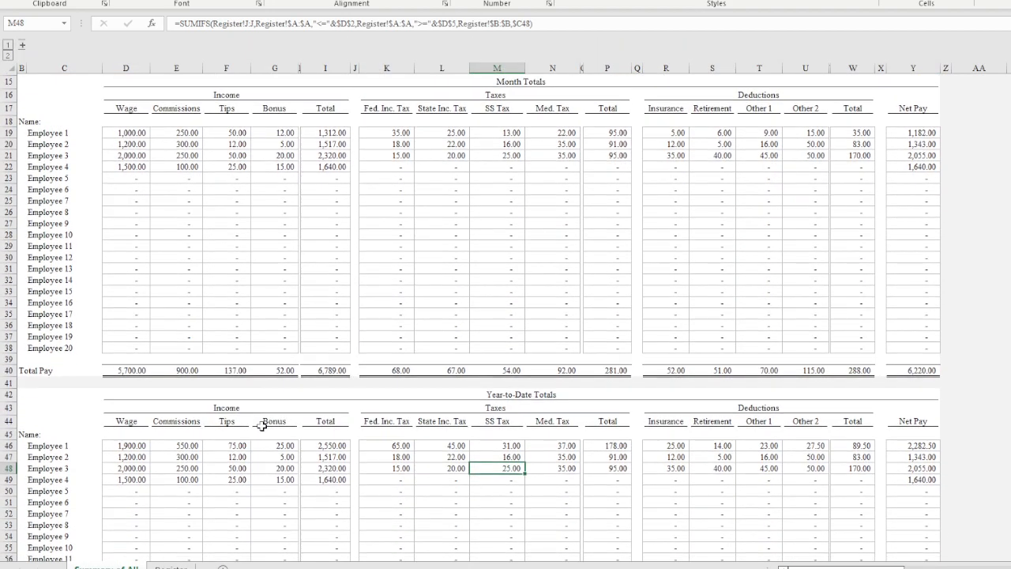
pyautogui.scroll(5, 316, 478)
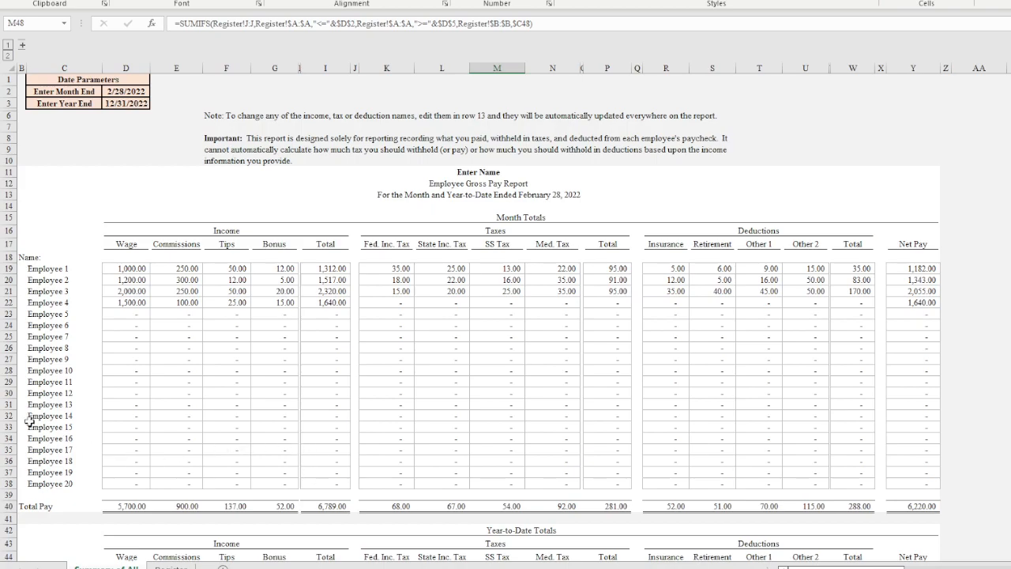
# Step: Try replacing the Employee 4 label in the month totals with a sample full name, and undo the rename
pyautogui.click(60, 346)
pyautogui.click(49, 304)
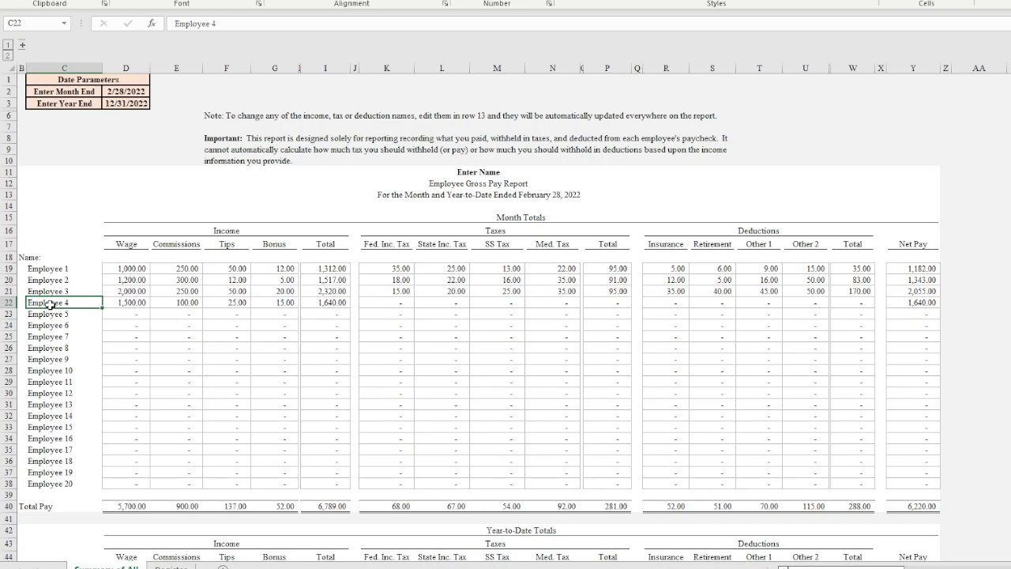
pyautogui.write('J')
pyautogui.press('Tab')
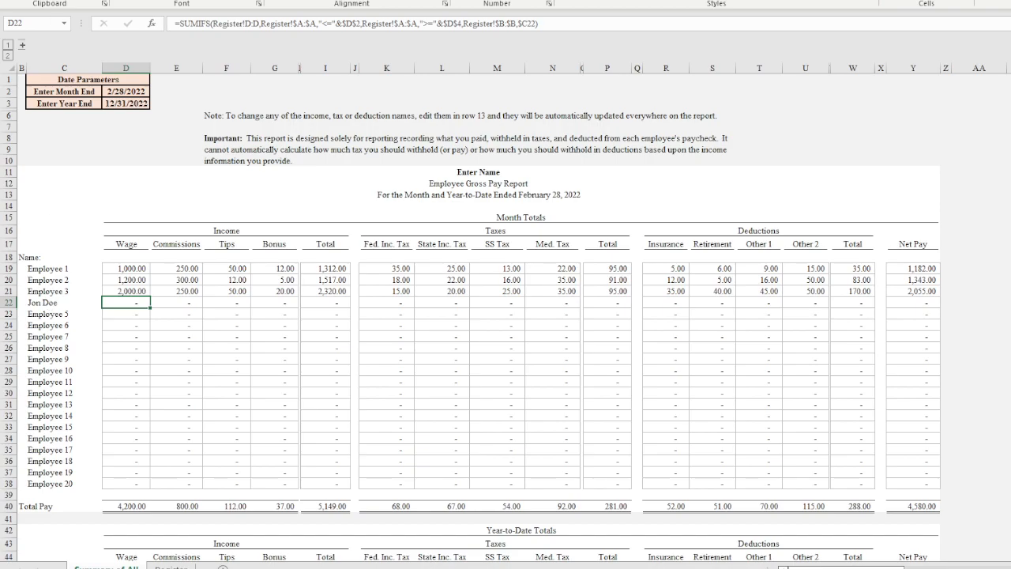
pyautogui.hotkey('ctrl', 'z')
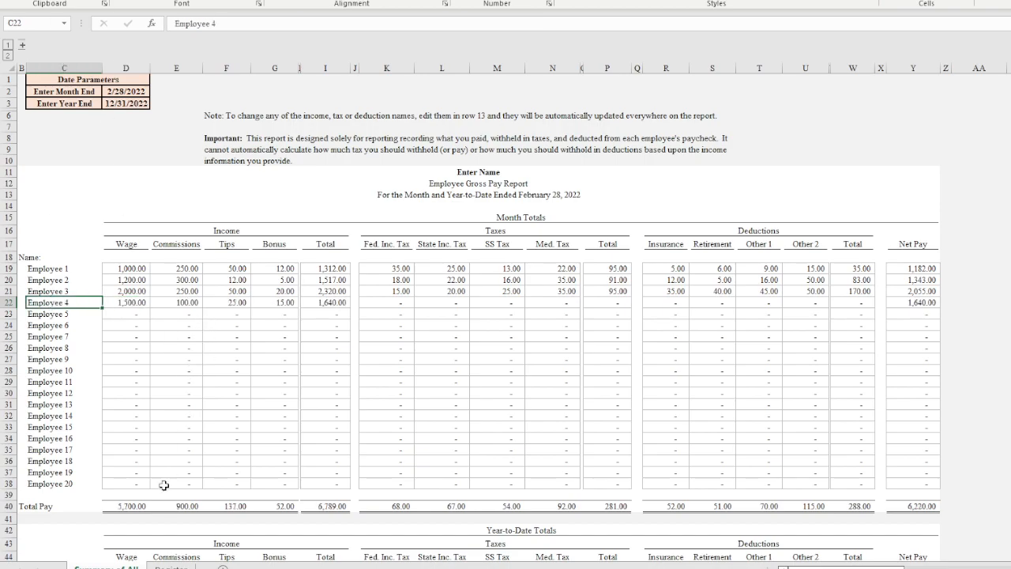
# Step: Replace the Employee 5 label in the month totals with the employee's full name
pyautogui.click(49, 315)
pyautogui.write('John Doe')
pyautogui.press('Tab')
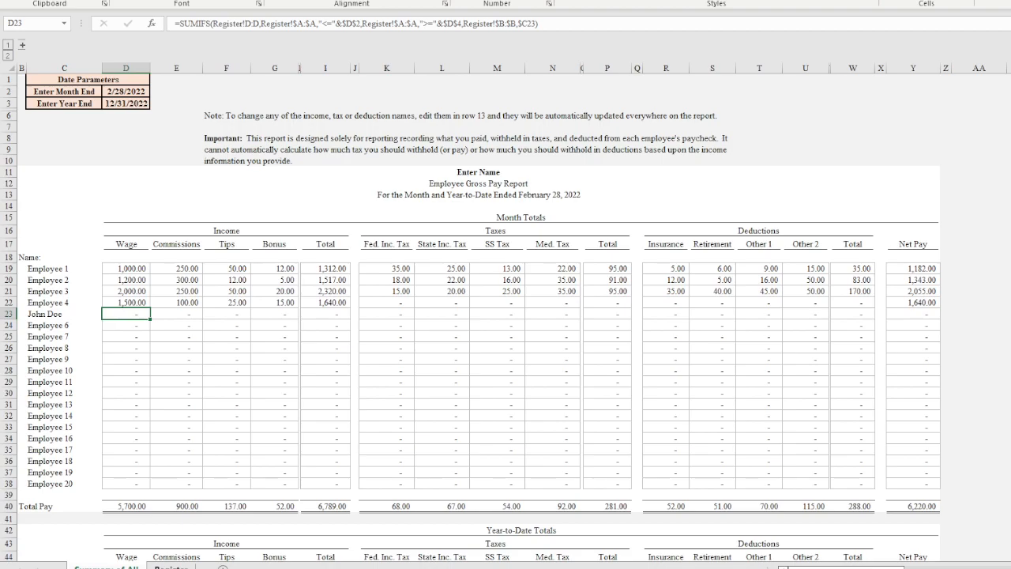
# Step: Look for the renamed employee among the name choices in row 8 of the Register sheet, and return to Summary of All
pyautogui.hotkey('ctrl', 'pagedown')
pyautogui.click(142, 134)
pyautogui.click(147, 148)
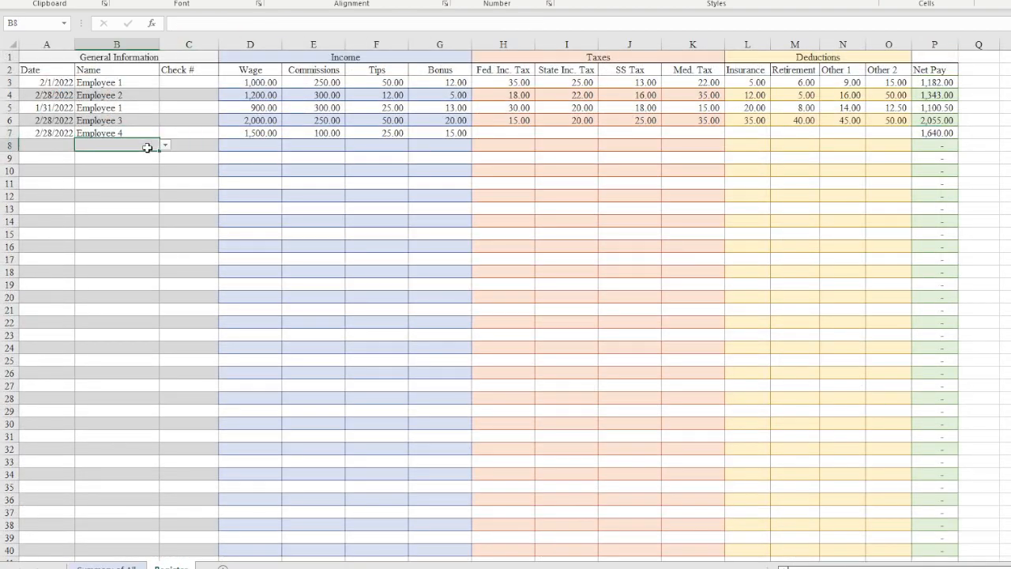
pyautogui.click(166, 147)
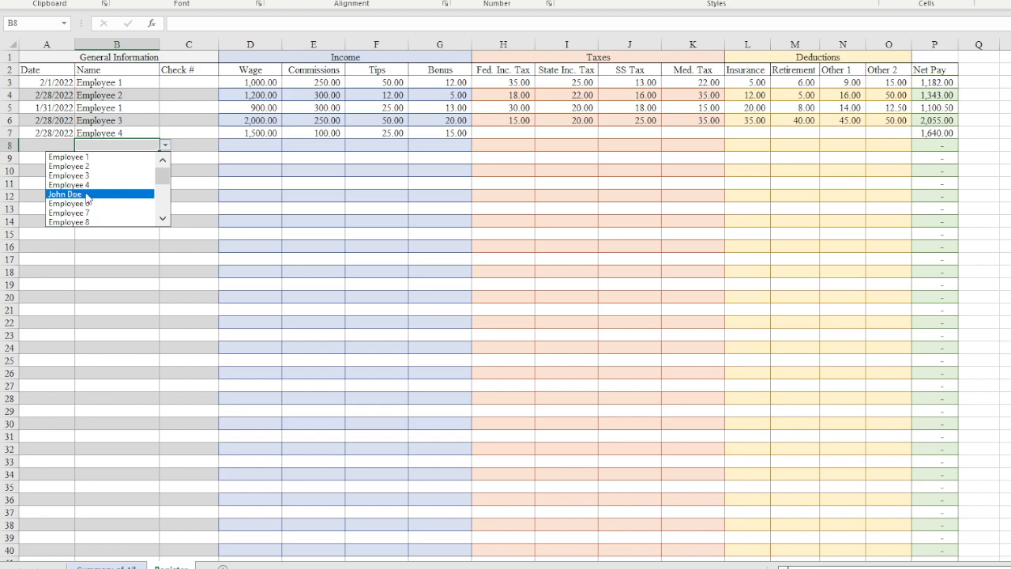
pyautogui.press('Escape')
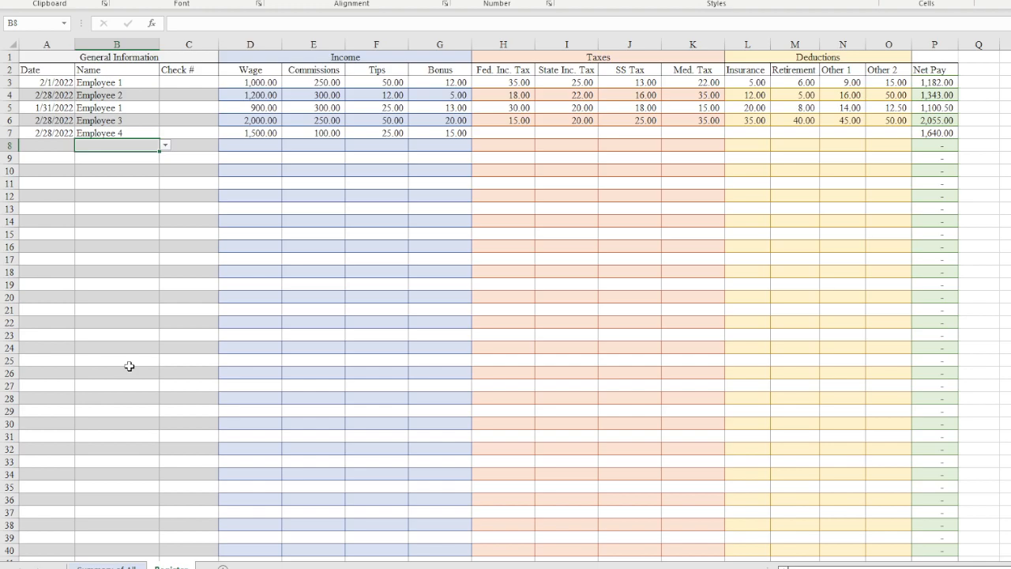
pyautogui.click(107, 566)
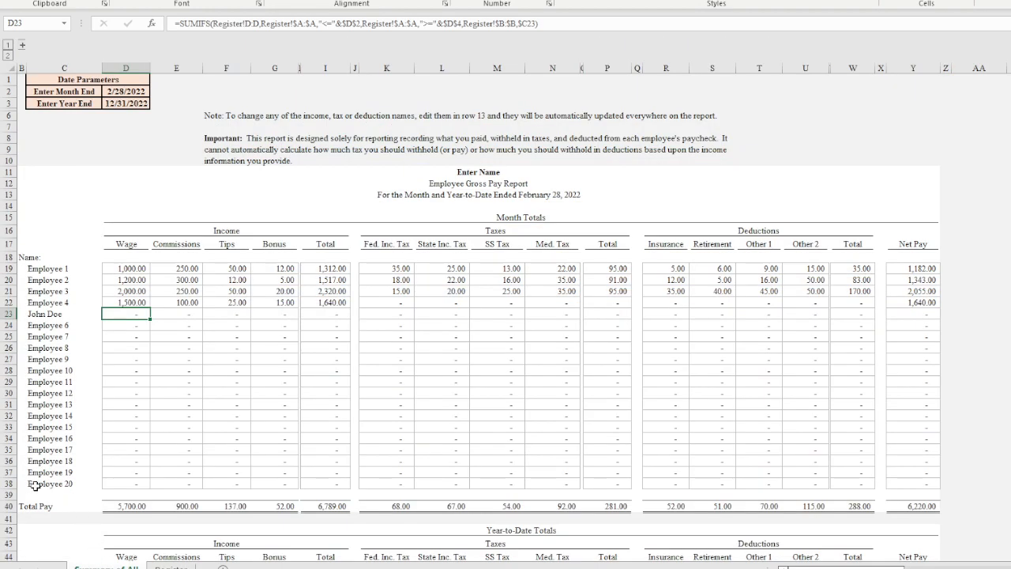
pyautogui.rightClick(6, 483)
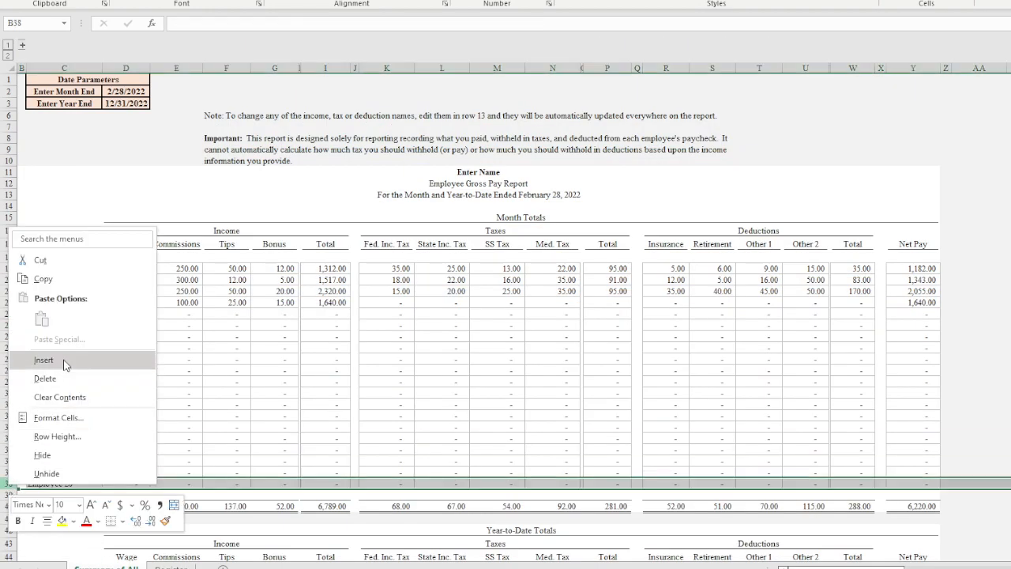
pyautogui.click(363, 419)
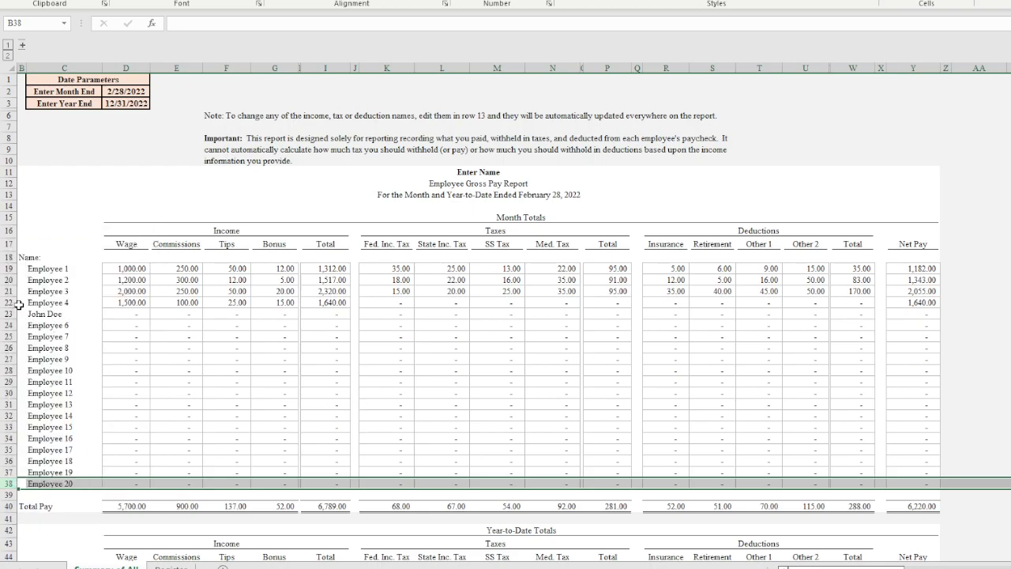
pyautogui.moveTo(7, 269); pyautogui.dragTo(19, 458)
pyautogui.click(47, 325)
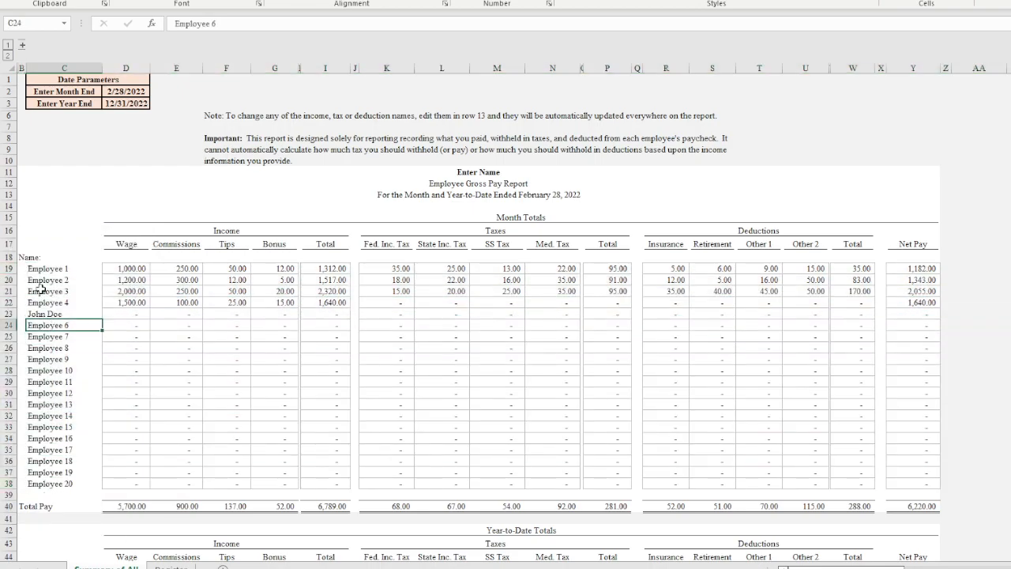
# Step: Insert a row above Employee 18 in the month totals and enter the new employee's full name in it
pyautogui.click(6, 460)
pyautogui.rightClick(7, 460)
pyautogui.click(33, 335)
pyautogui.click(62, 485)
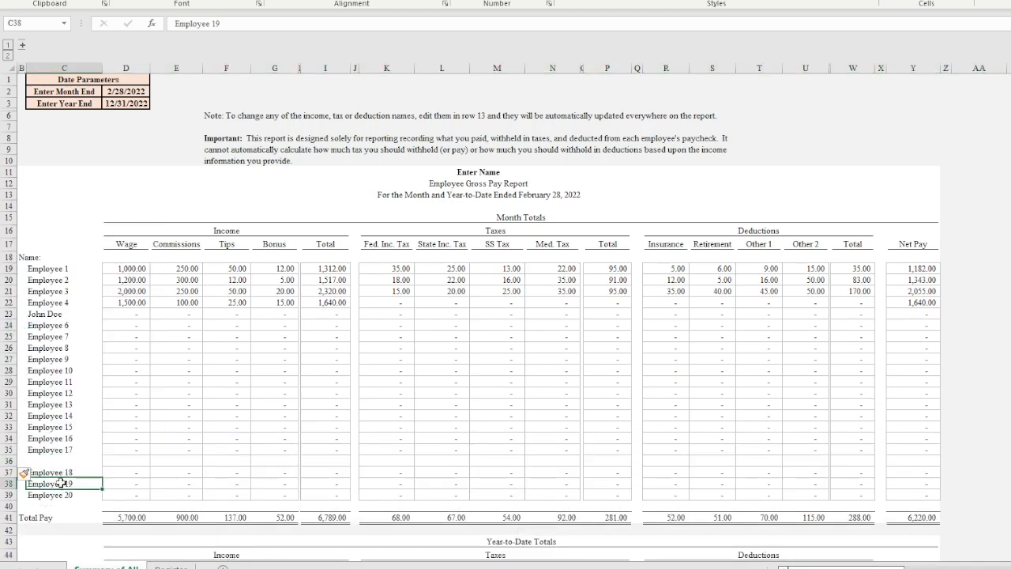
pyautogui.click(42, 461)
pyautogui.write('Jane Doe')
pyautogui.press('Tab')
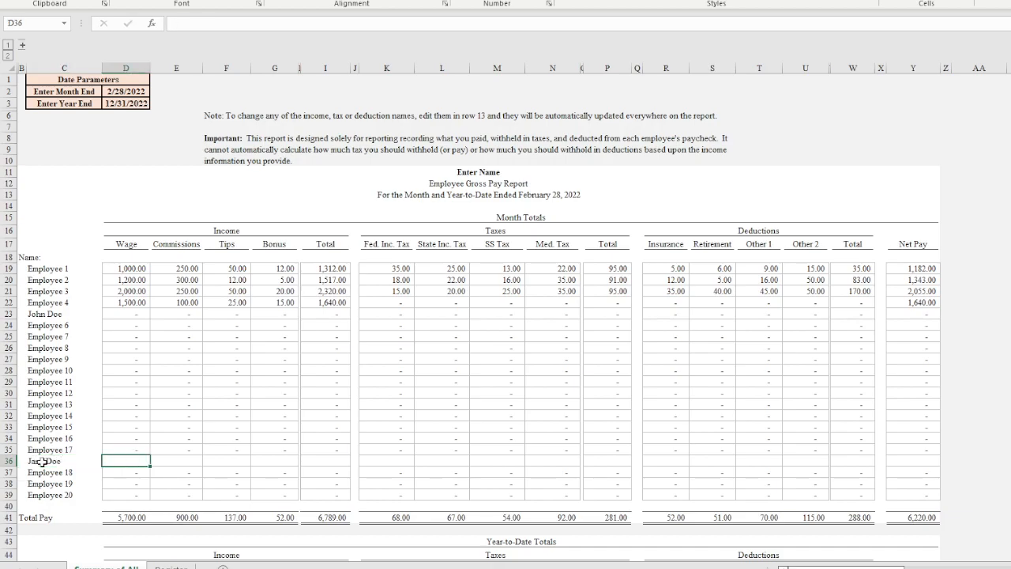
# Step: Copy the month-total formulas from the Employee 17 row across Wage through Net Pay into the new employee's row 36
pyautogui.moveTo(123, 449); pyautogui.dragTo(898, 452)
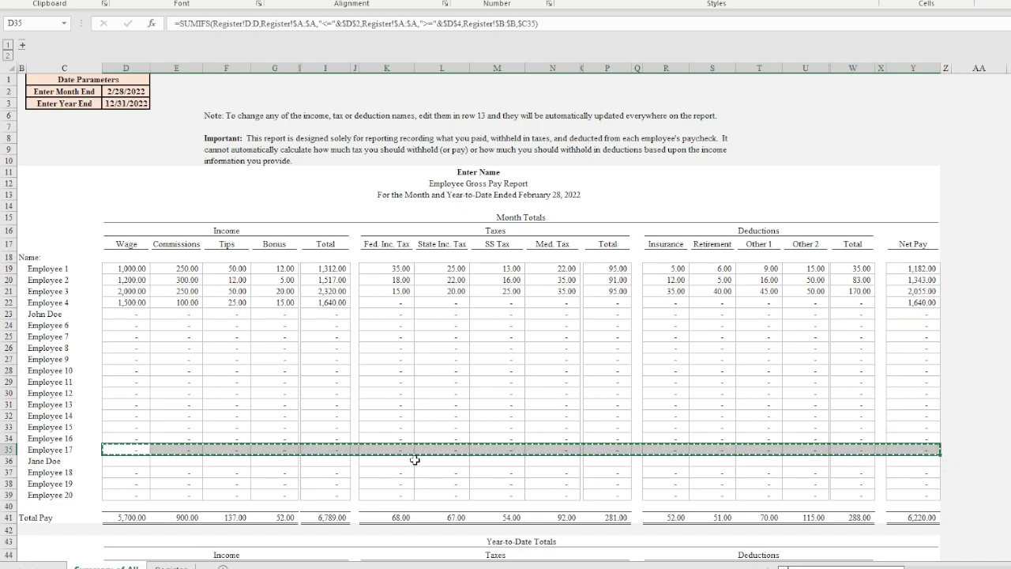
pyautogui.click(132, 462)
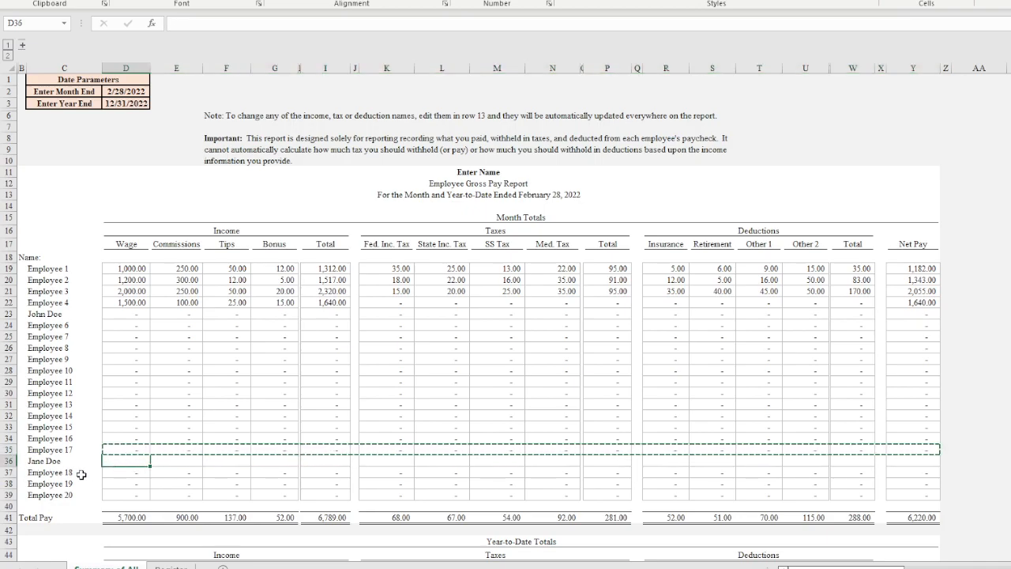
pyautogui.hotkey('ctrl', 'v')
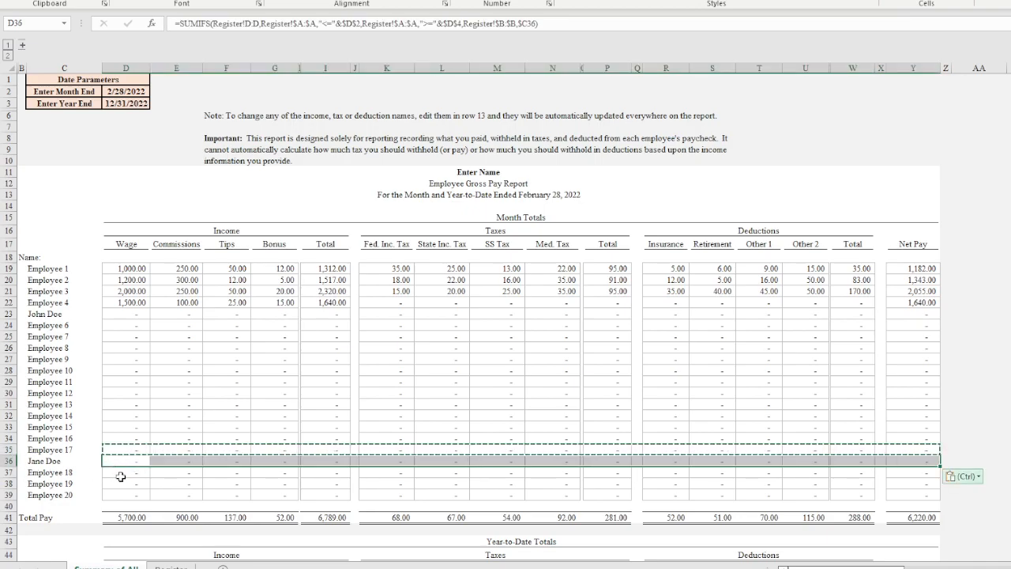
pyautogui.press('ctrl')
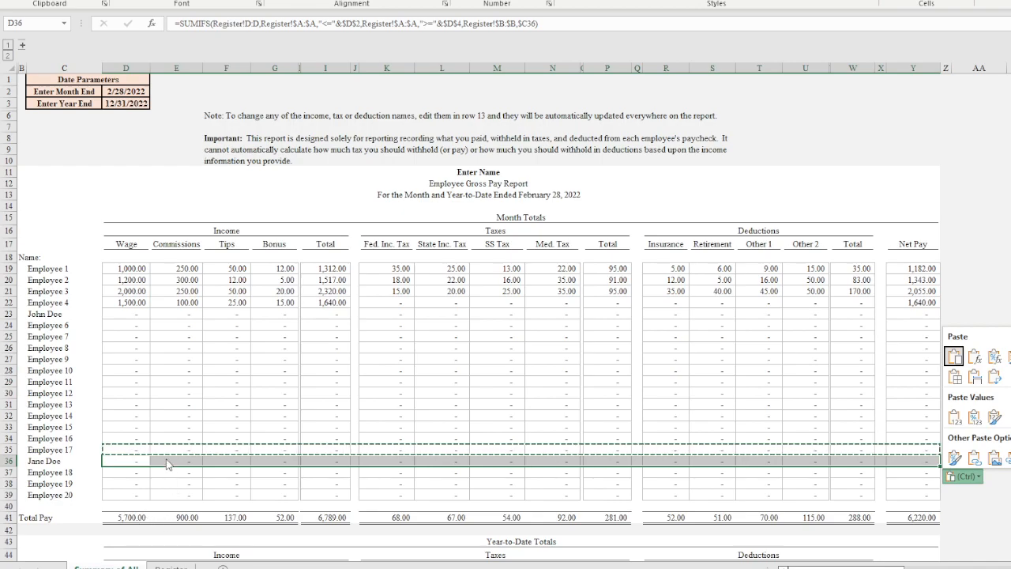
pyautogui.click(119, 462)
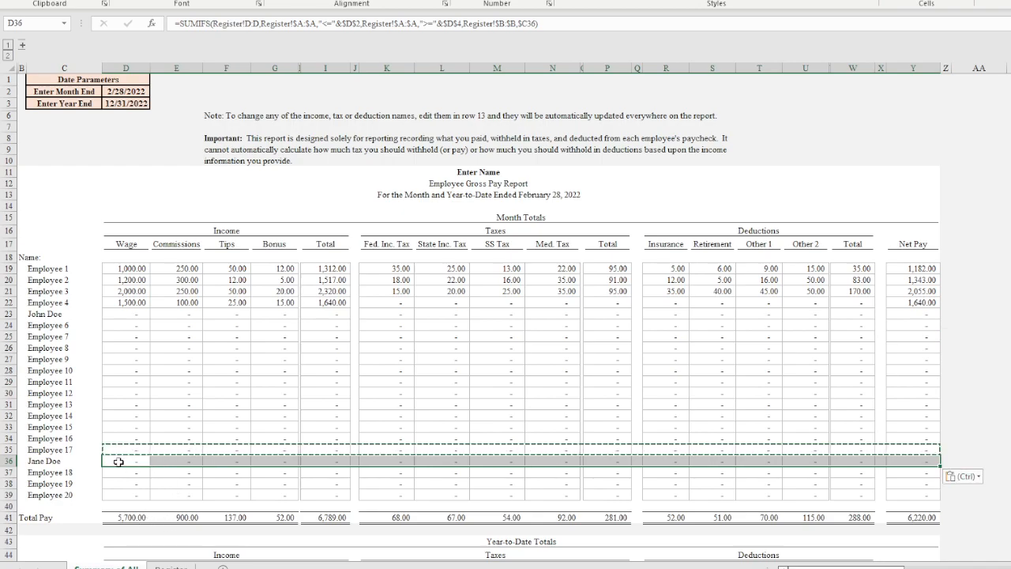
pyautogui.moveTo(118, 463); pyautogui.dragTo(895, 460)
pyautogui.moveTo(130, 448); pyautogui.dragTo(913, 448)
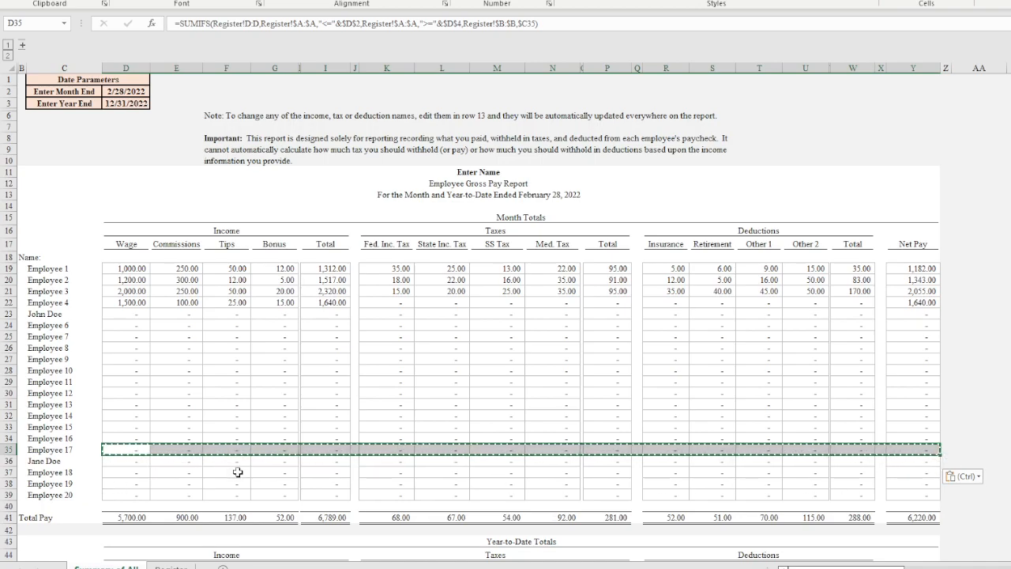
pyautogui.click(235, 482)
pyautogui.moveTo(149, 463); pyautogui.dragTo(900, 459)
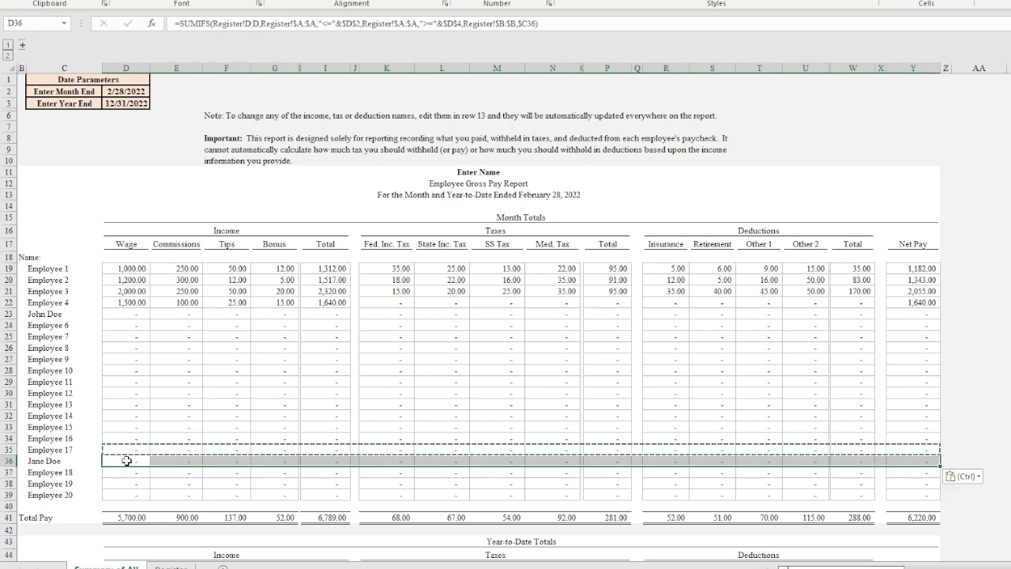
# Step: Insert a row at row 64 of the year-to-date totals, where the new employee's name is listed
pyautogui.scroll(-9, 131, 458)
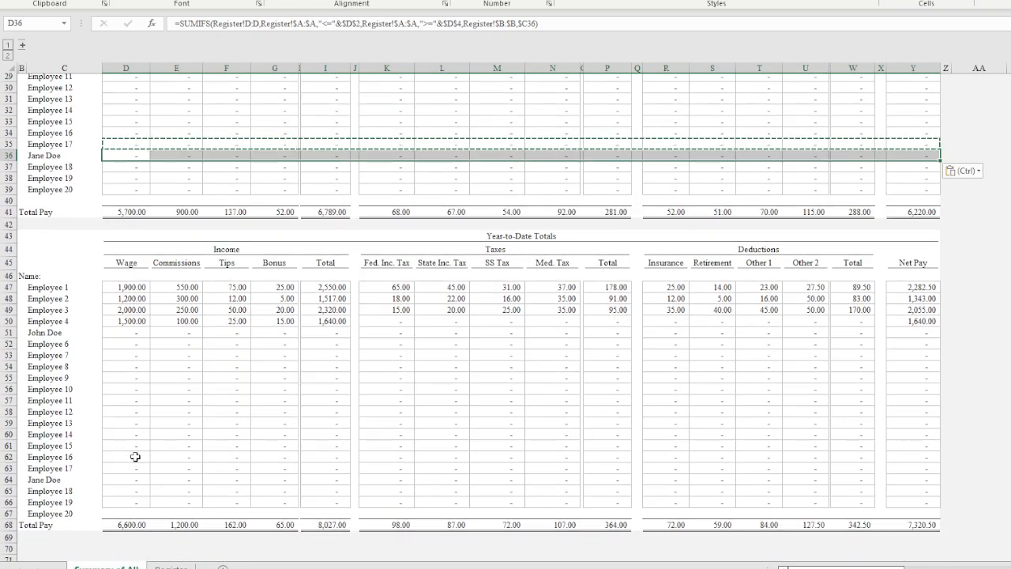
pyautogui.click(59, 480)
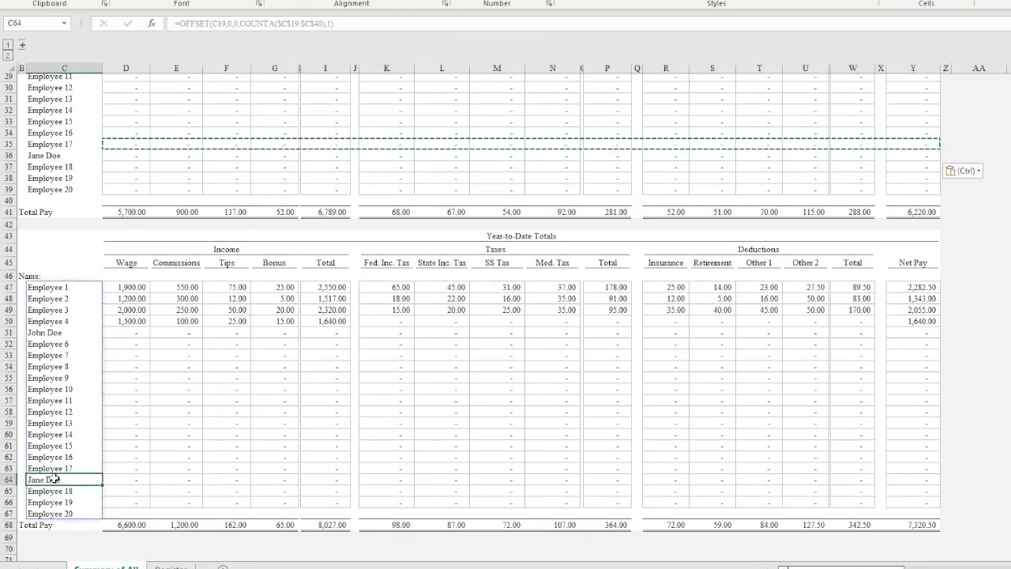
pyautogui.scroll(-3, 166, 477)
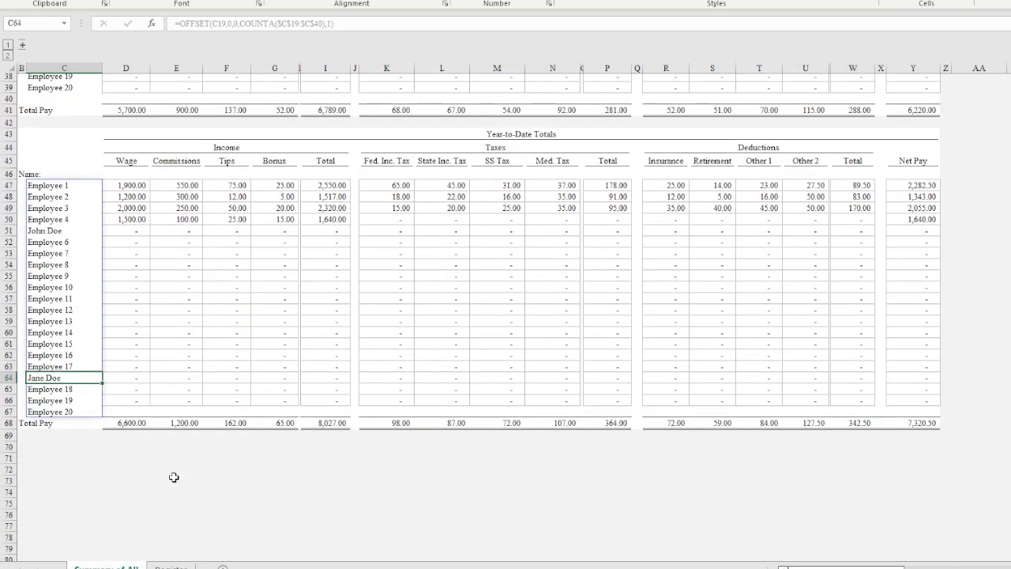
pyautogui.rightClick(7, 368)
pyautogui.click(10, 378)
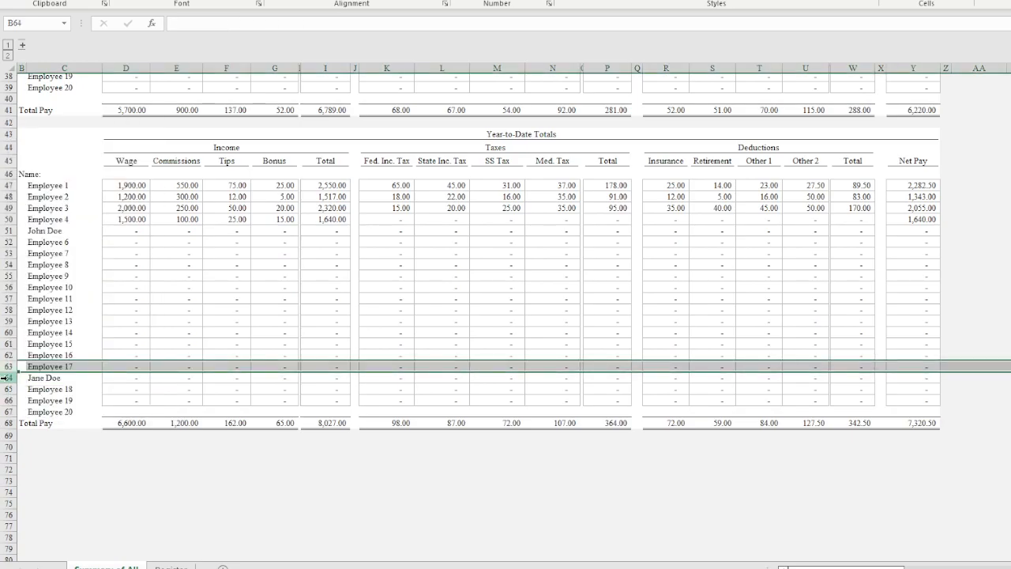
pyautogui.rightClick(8, 377)
pyautogui.click(49, 258)
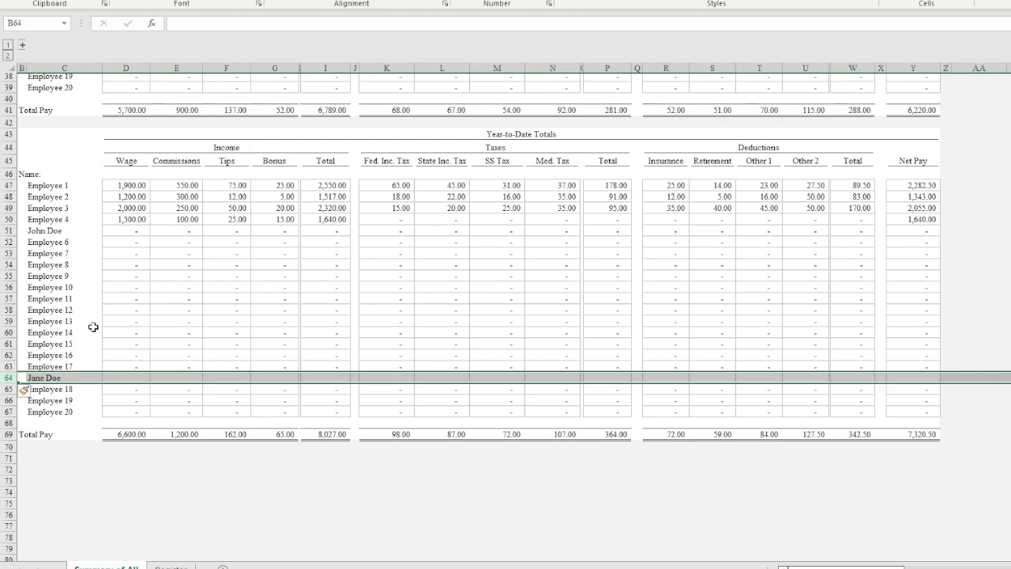
# Step: Copy Employee 17's year-to-date formulas, Wage through Net Pay, into the new employee's row 64
pyautogui.moveTo(130, 365); pyautogui.dragTo(899, 369)
pyautogui.hotkey('ctrl', 'c')
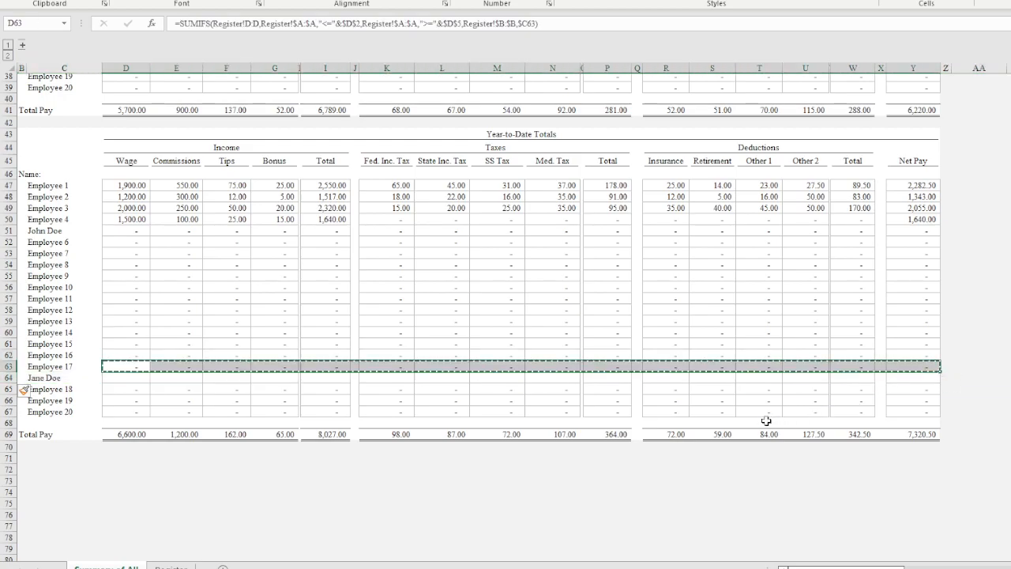
pyautogui.click(125, 380)
pyautogui.hotkey('ctrl', 'v')
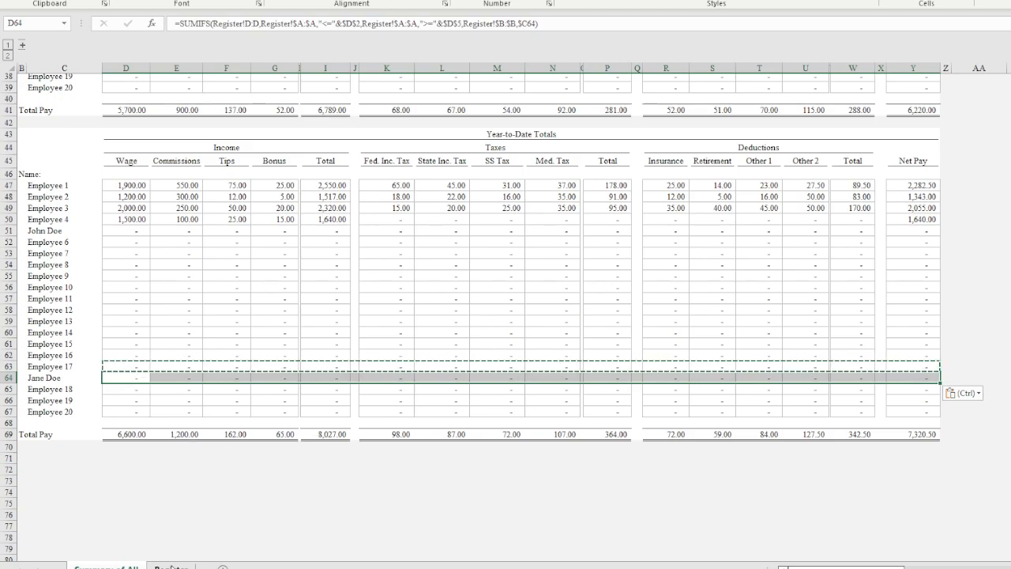
# Step: Choose the newly added employee as the name for row 8 of the Register sheet
pyautogui.hotkey('ctrl', 'pagedown')
pyautogui.click(166, 145)
pyautogui.moveTo(163, 176); pyautogui.dragTo(163, 205)
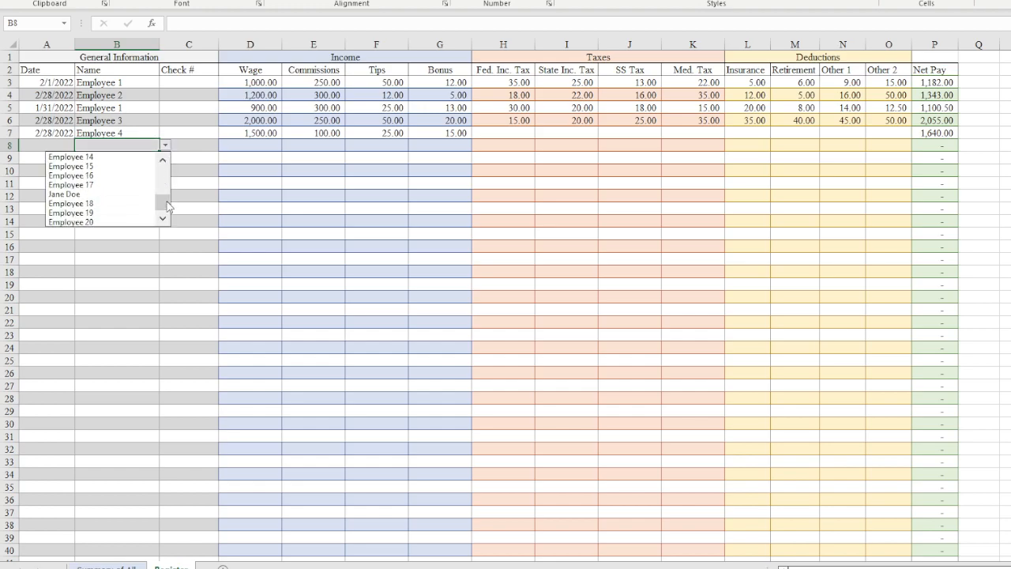
pyautogui.click(95, 194)
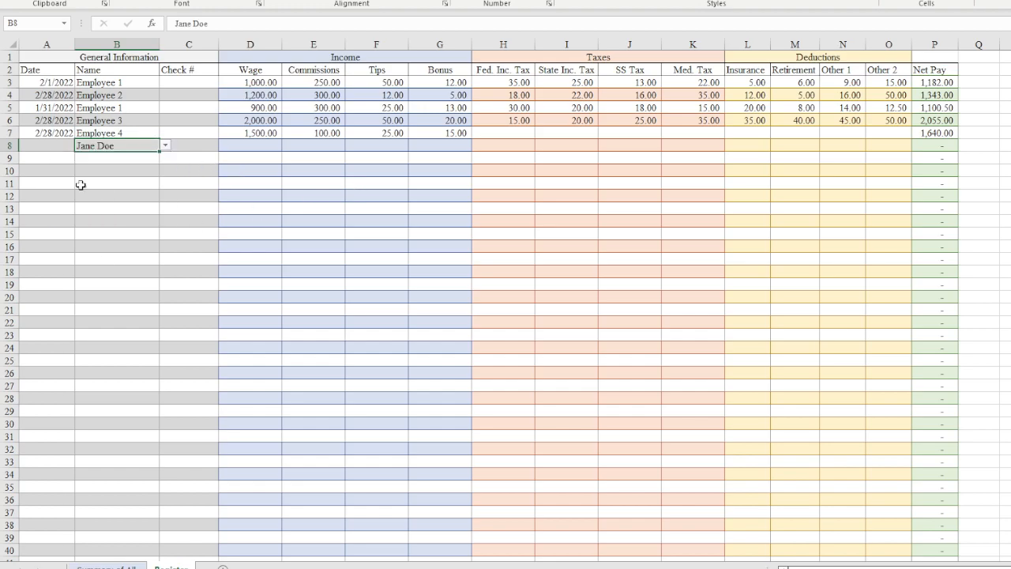
# Step: Delete the added employee's row 36 from the month totals on the Summary of All sheet
pyautogui.click(113, 566)
pyautogui.scroll(8, 113, 485)
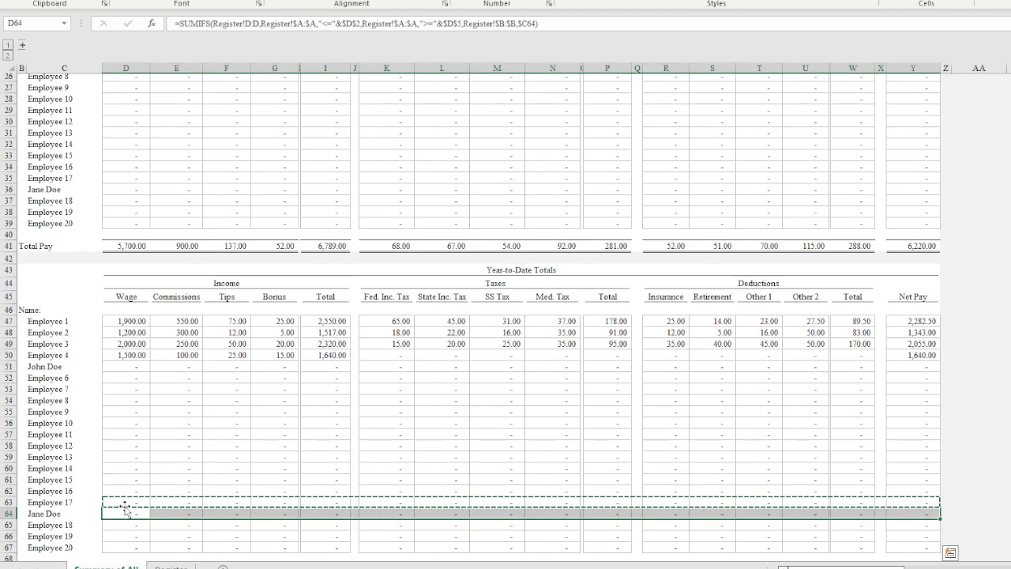
pyautogui.rightClick(8, 325)
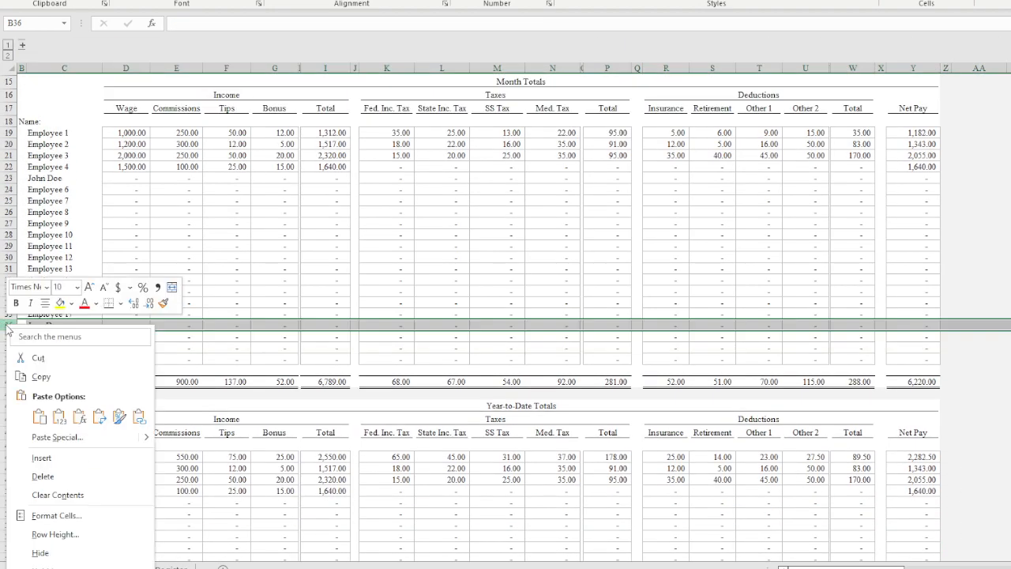
pyautogui.click(68, 477)
# Step: Delete the leftover nameless row 66 below Employee 20 in the year-to-date totals
pyautogui.scroll(-6, 47, 474)
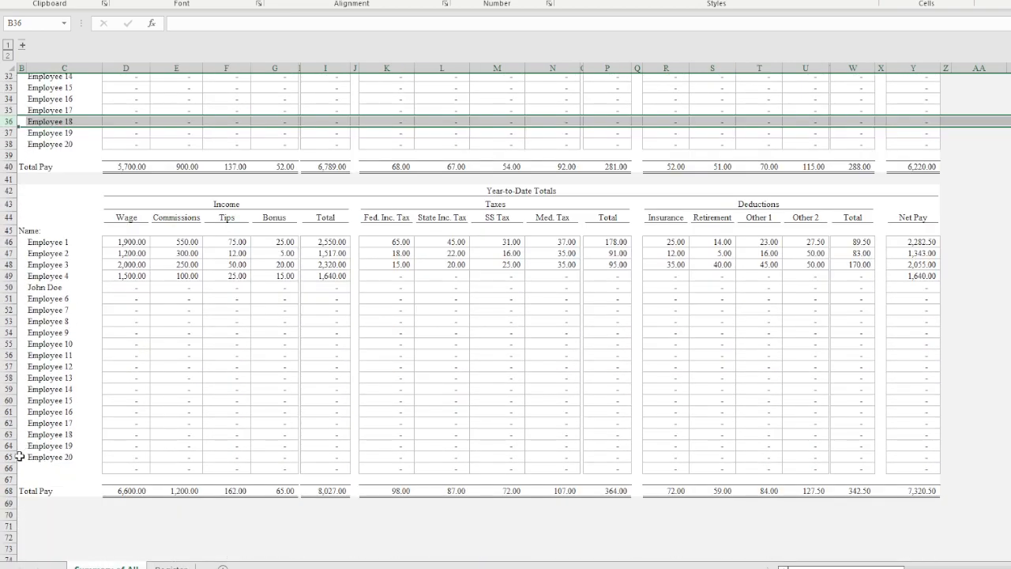
pyautogui.click(10, 468)
pyautogui.rightClick(9, 468)
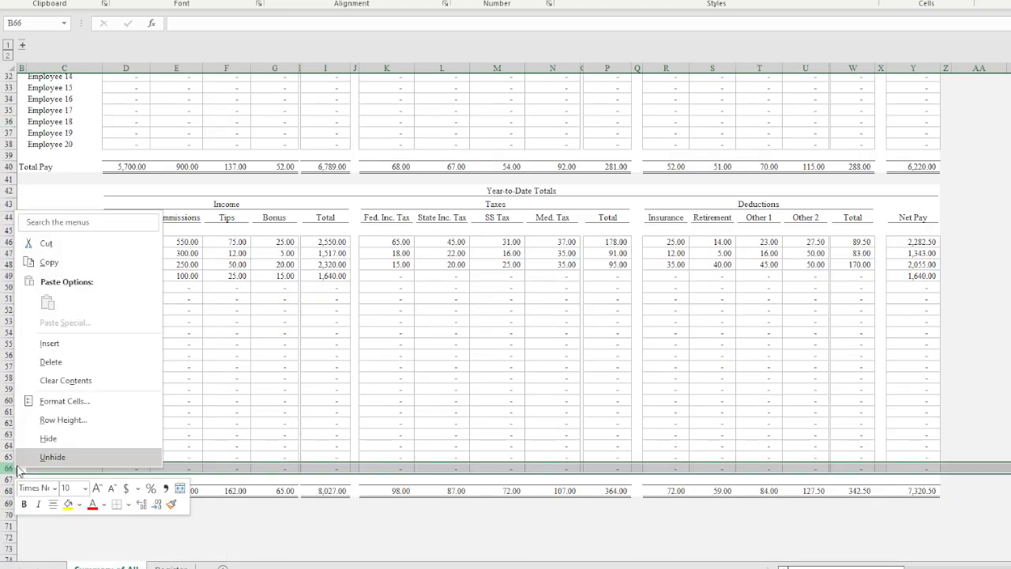
pyautogui.click(71, 362)
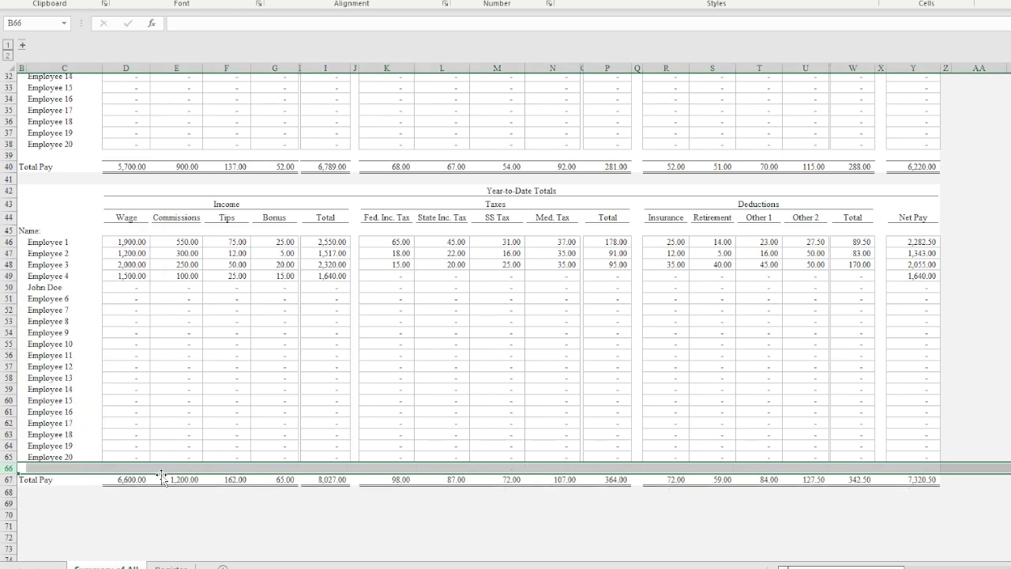
pyautogui.click(166, 435)
# Step: Rename the Wage income heading in the month totals as Salary
pyautogui.scroll(8, 219, 522)
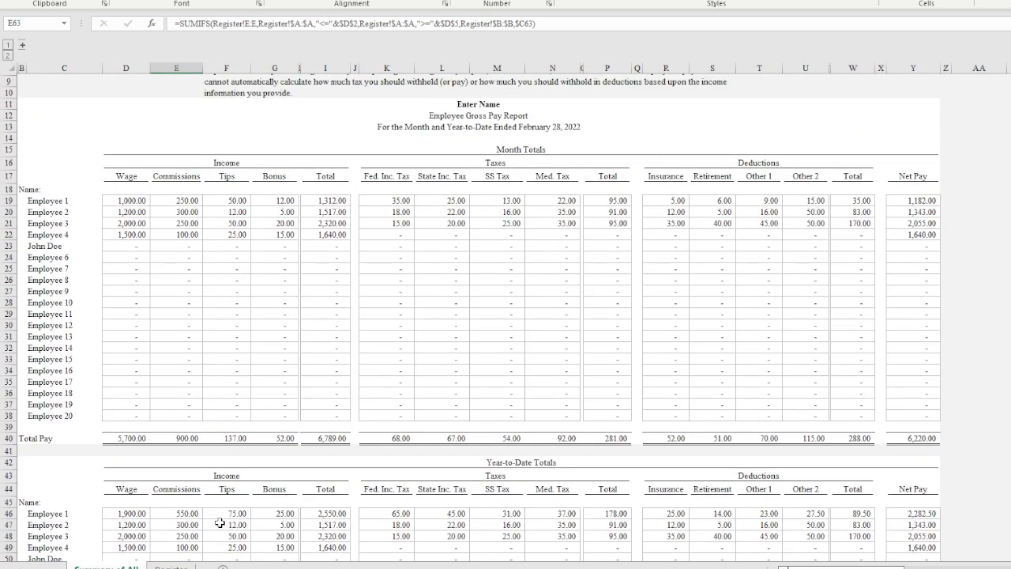
pyautogui.scroll(3, 220, 524)
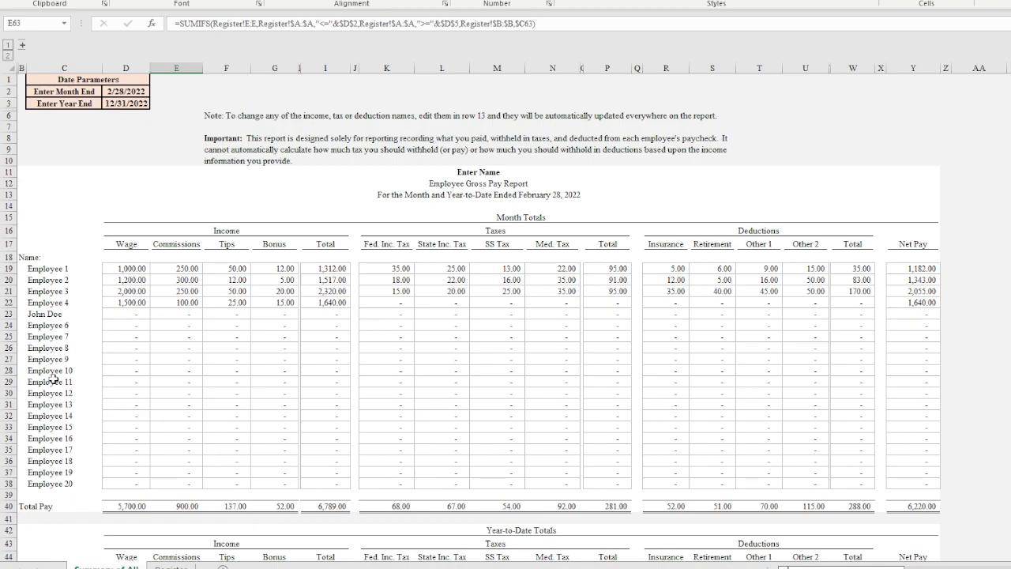
pyautogui.scroll(-7, 66, 419)
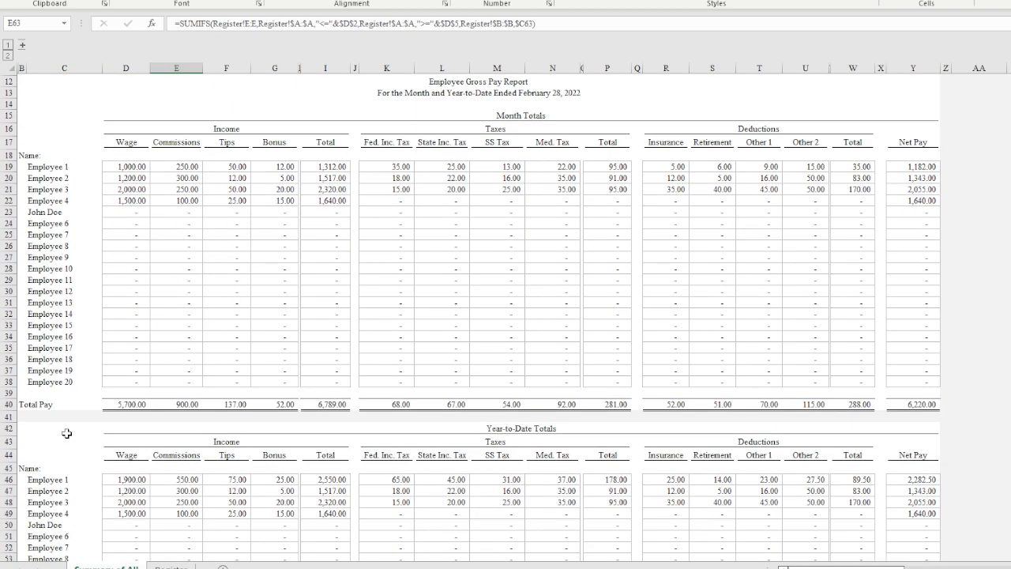
pyautogui.scroll(6, 111, 356)
pyautogui.moveTo(133, 208)
pyautogui.mouseDown()
pyautogui.moveTo(498, 209)
pyautogui.moveTo(703, 237)
pyautogui.moveTo(908, 210)
pyautogui.moveTo(362, 173)
pyautogui.moveTo(32, 197)
pyautogui.moveTo(128, 212)
pyautogui.mouseUp()
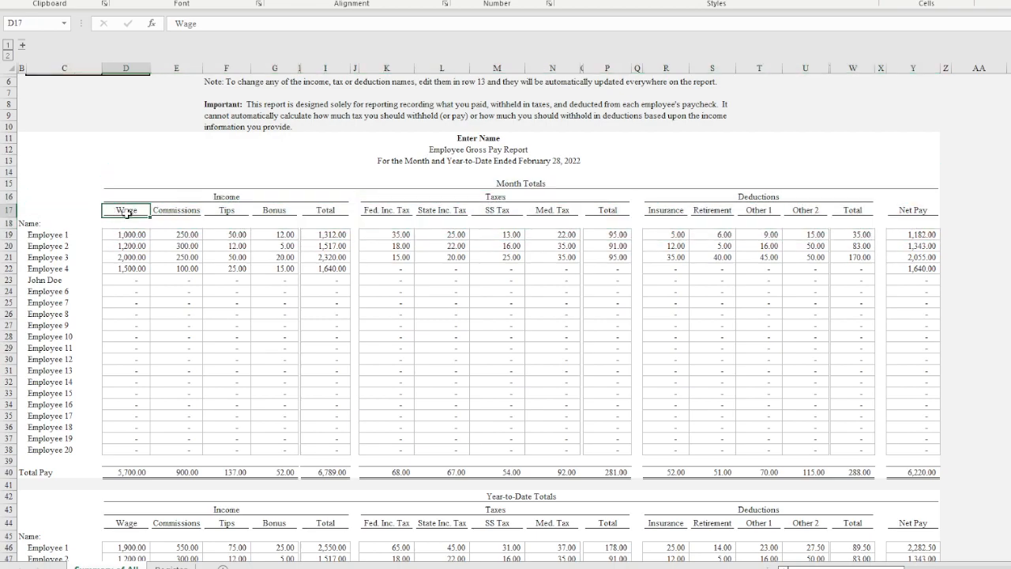
pyautogui.write('Salary')
pyautogui.press('Return')
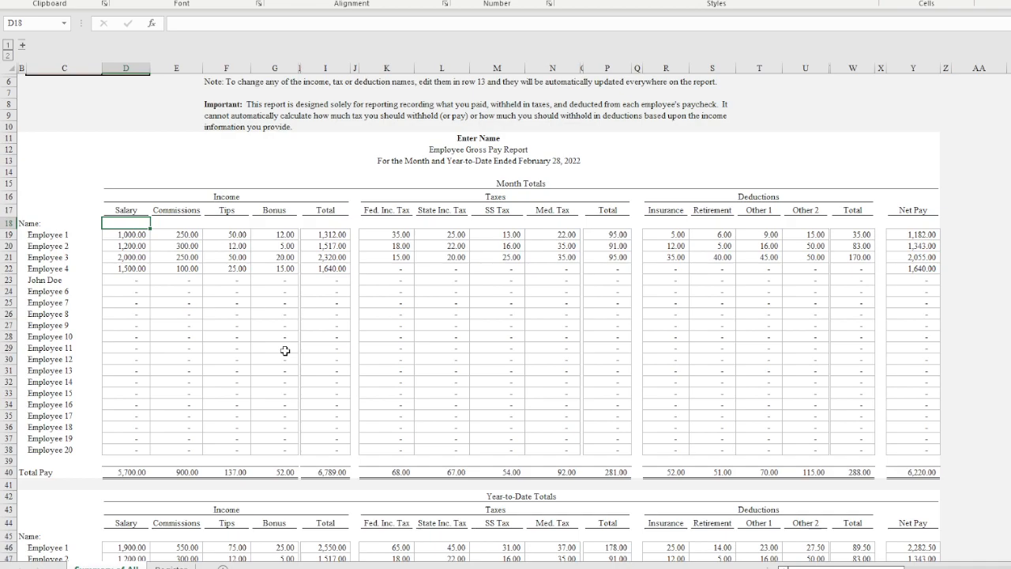
# Step: Change the first income heading of the month totals, in cell D17, to Wages
pyautogui.click(117, 211)
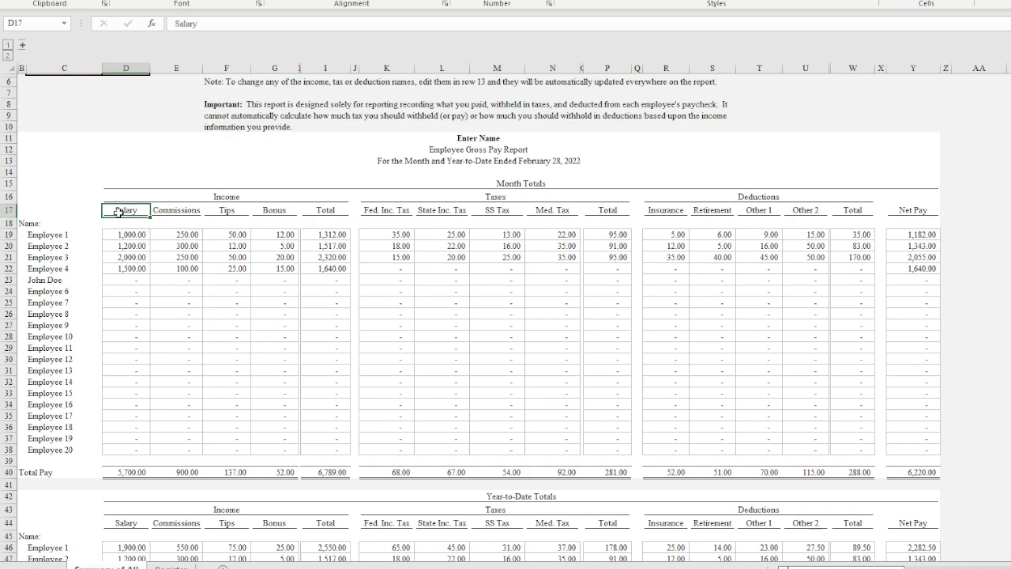
pyautogui.write('Wage')
pyautogui.press('Return')
pyautogui.click(120, 211)
pyautogui.doubleClick(138, 211)
pyautogui.write('s')
pyautogui.click(139, 230)
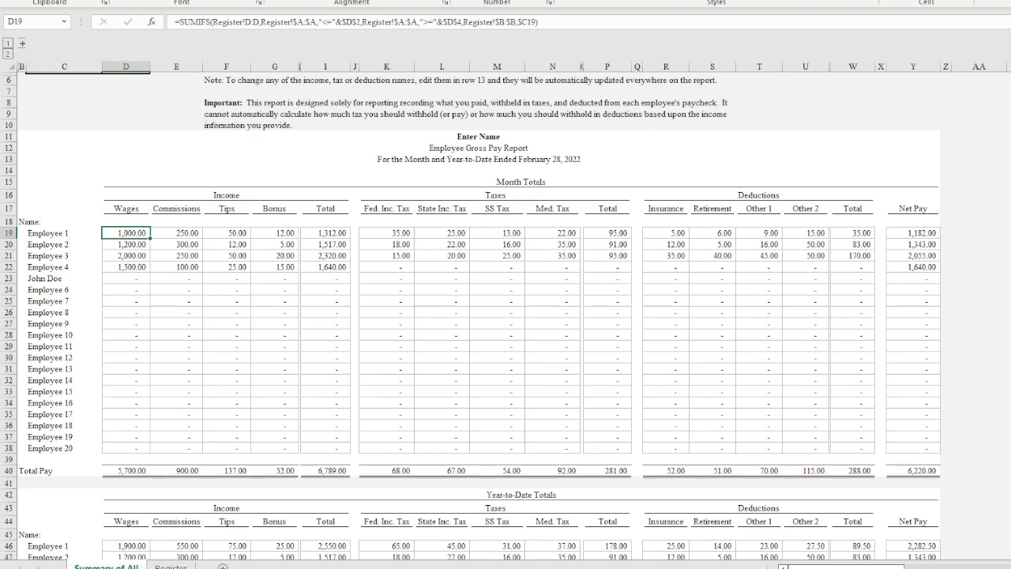
# Step: Select the Important note above the report title to read what the report does not calculate
pyautogui.click(606, 370)
pyautogui.scroll(1, 606, 370)
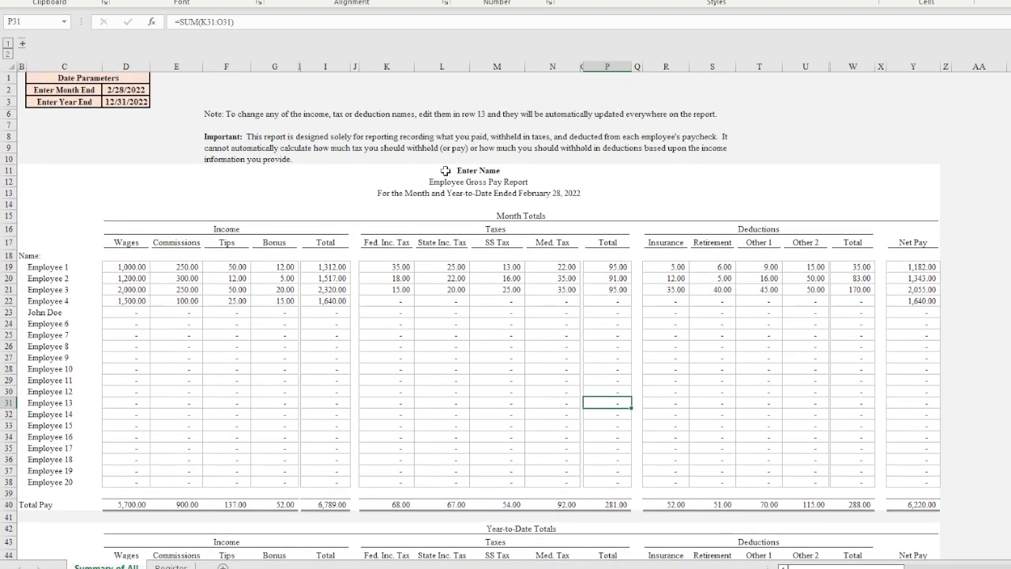
pyautogui.click(349, 145)
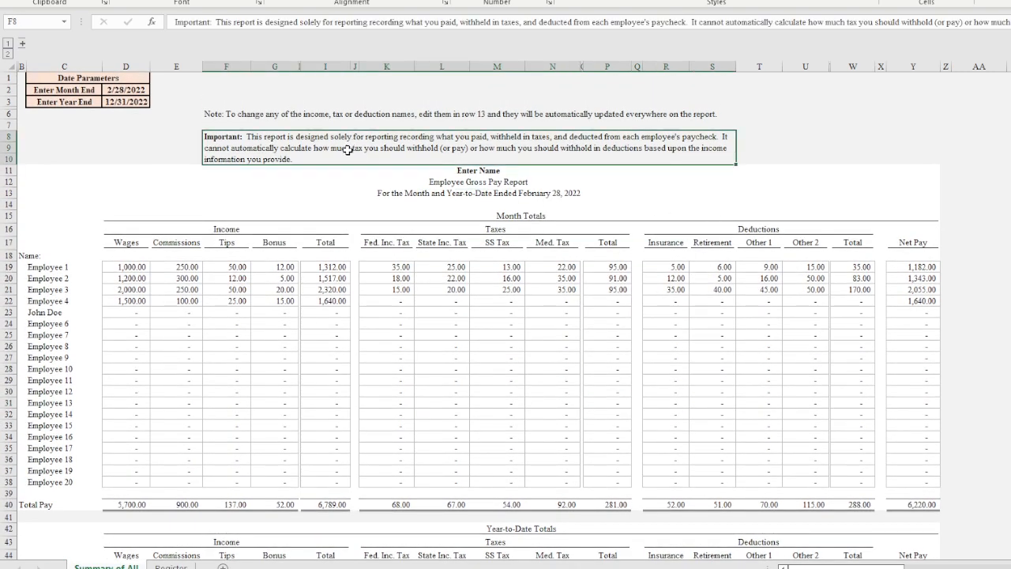